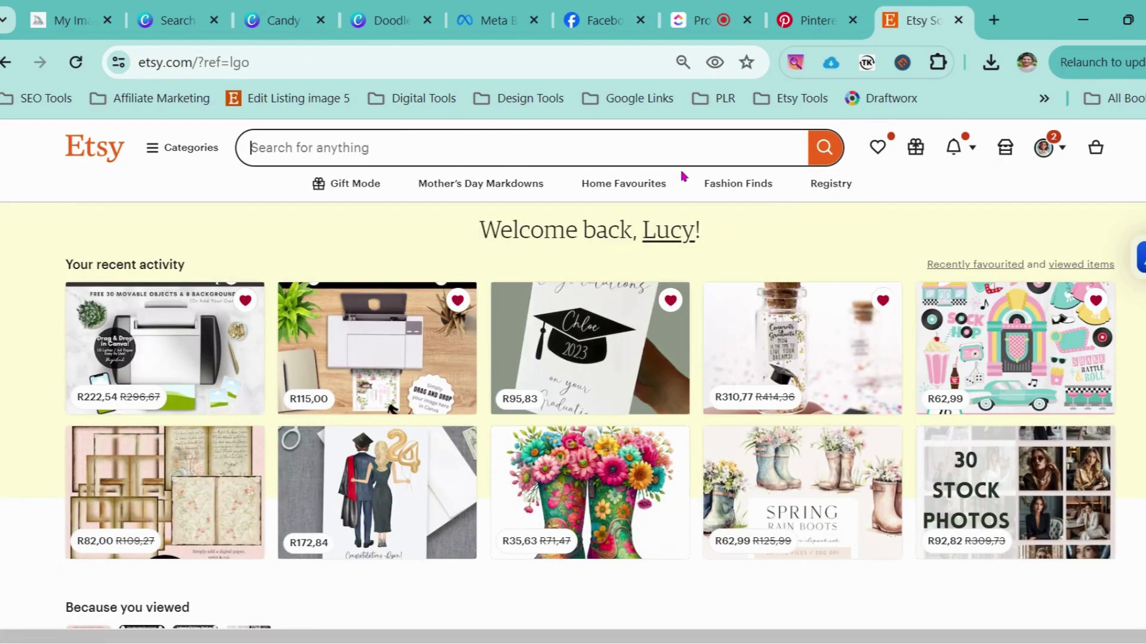
# Step: Search Etsy for 'Doodle letter jpg', correcting typos along the way
pyautogui.click(358, 137)
pyautogui.write('Di')
pyautogui.press('BackSpace')
pyautogui.press('BackSpace')
pyautogui.write('Dood')
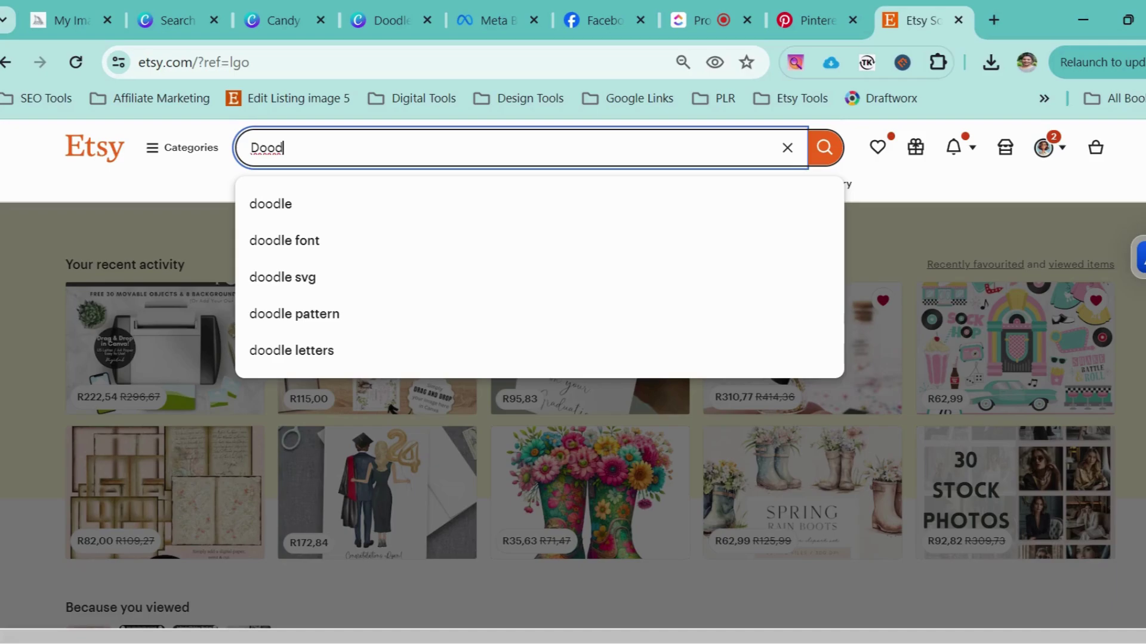
pyautogui.write('le fon')
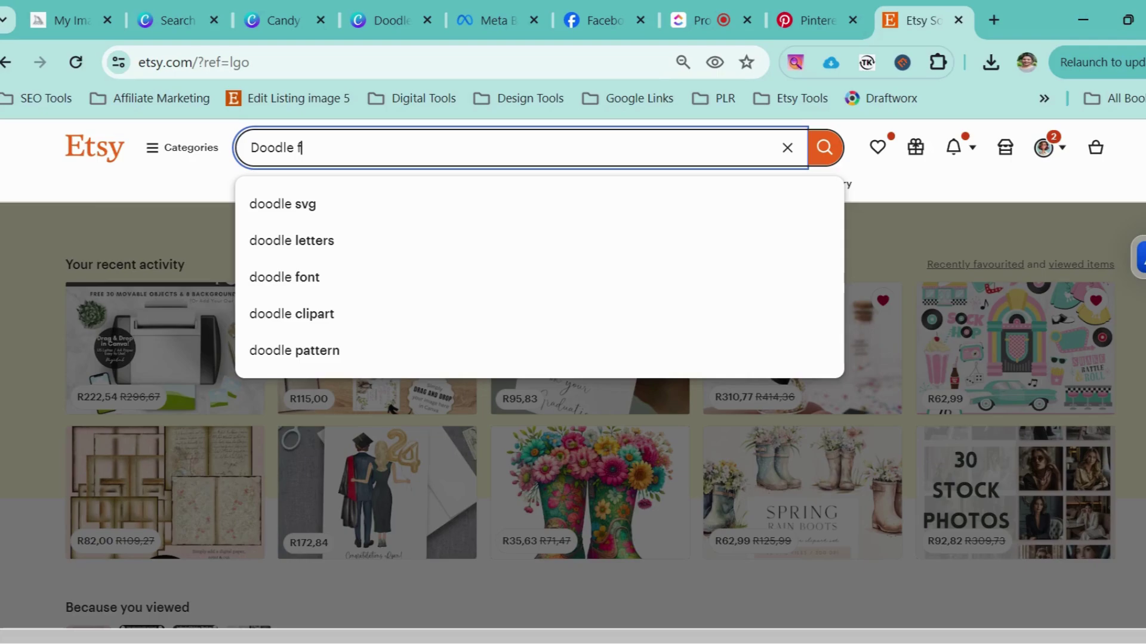
pyautogui.press('BackSpace')
pyautogui.press('BackSpace')
pyautogui.press('BackSpace')
pyautogui.write('letter')
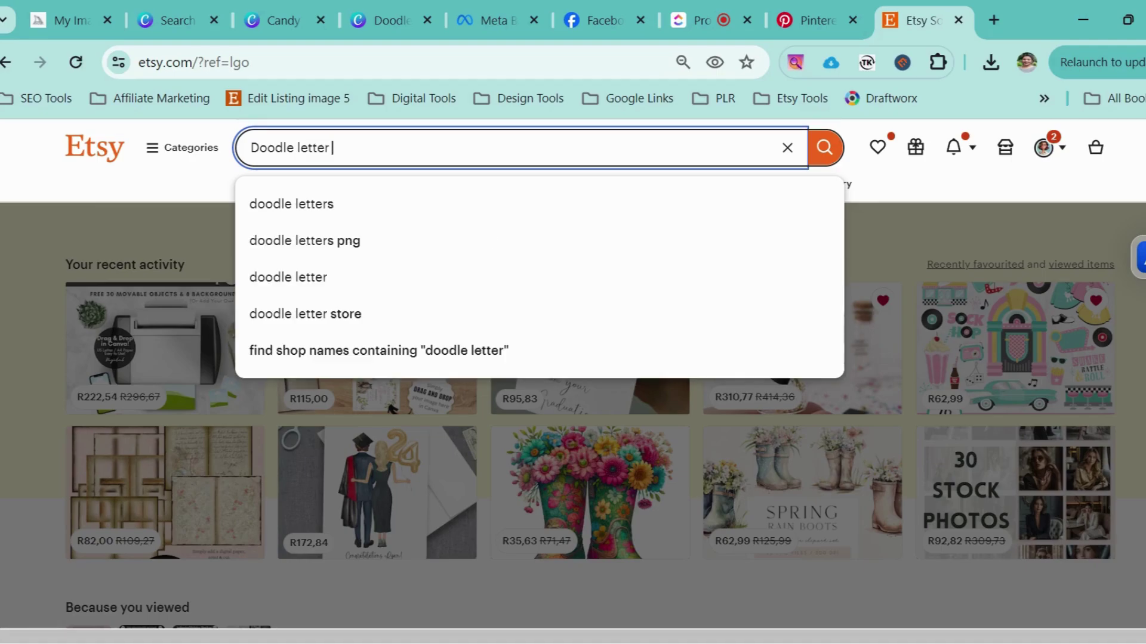
pyautogui.write(' jpb')
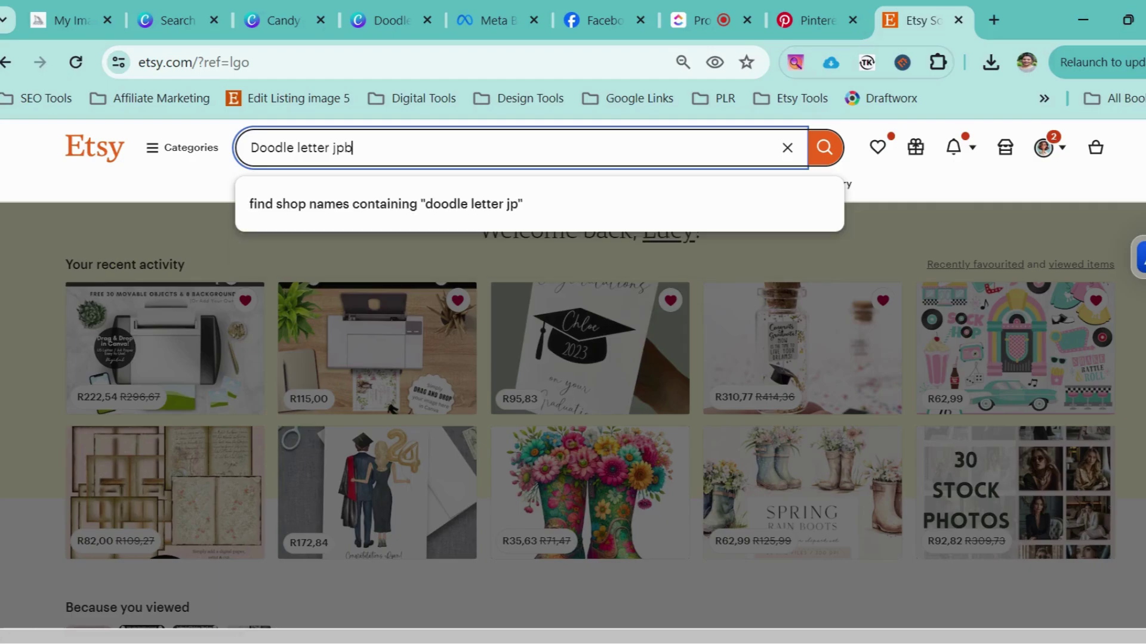
pyautogui.press('BackSpace')
pyautogui.write('g')
pyautogui.press('Return')
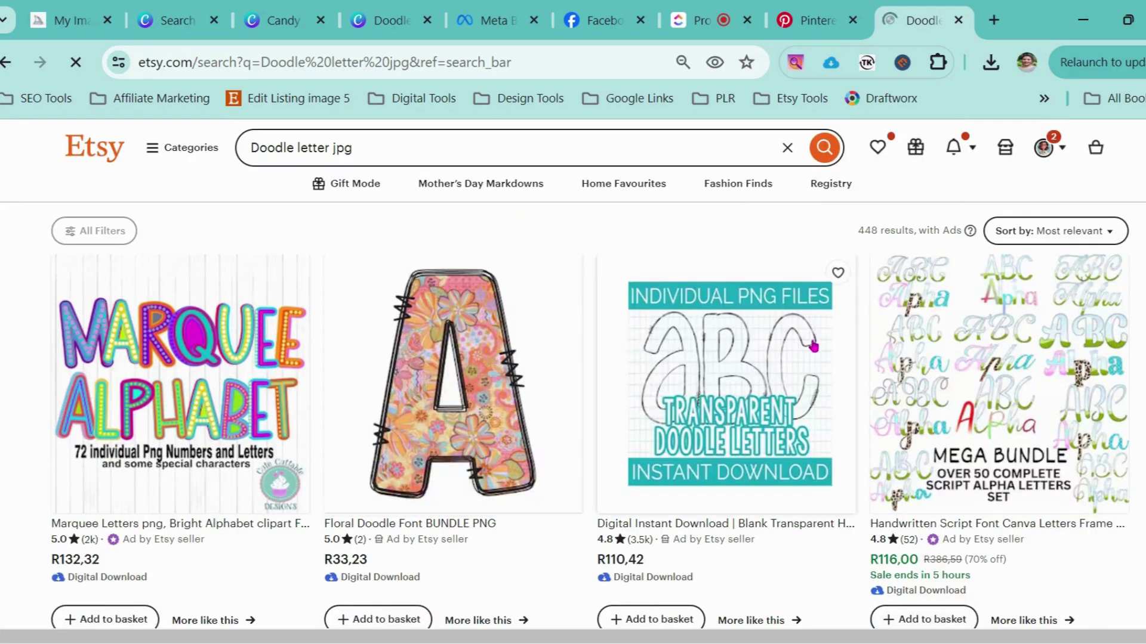
pyautogui.scroll(-2, 645, 361)
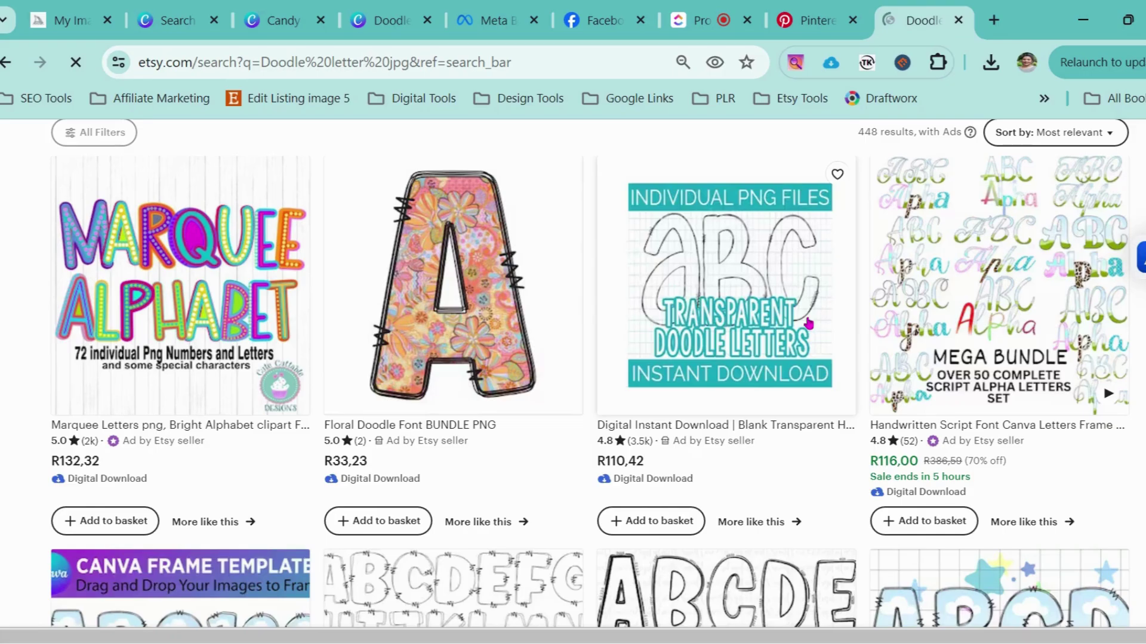
pyautogui.scroll(-2, 809, 325)
pyautogui.scroll(-6, 809, 325)
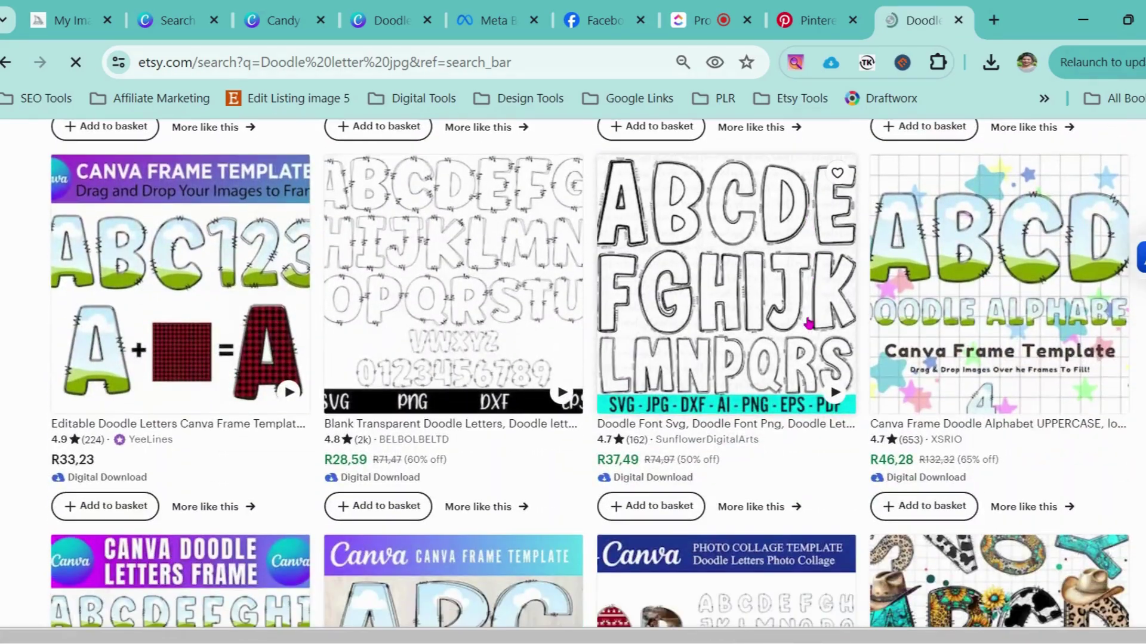
pyautogui.scroll(-3, 809, 326)
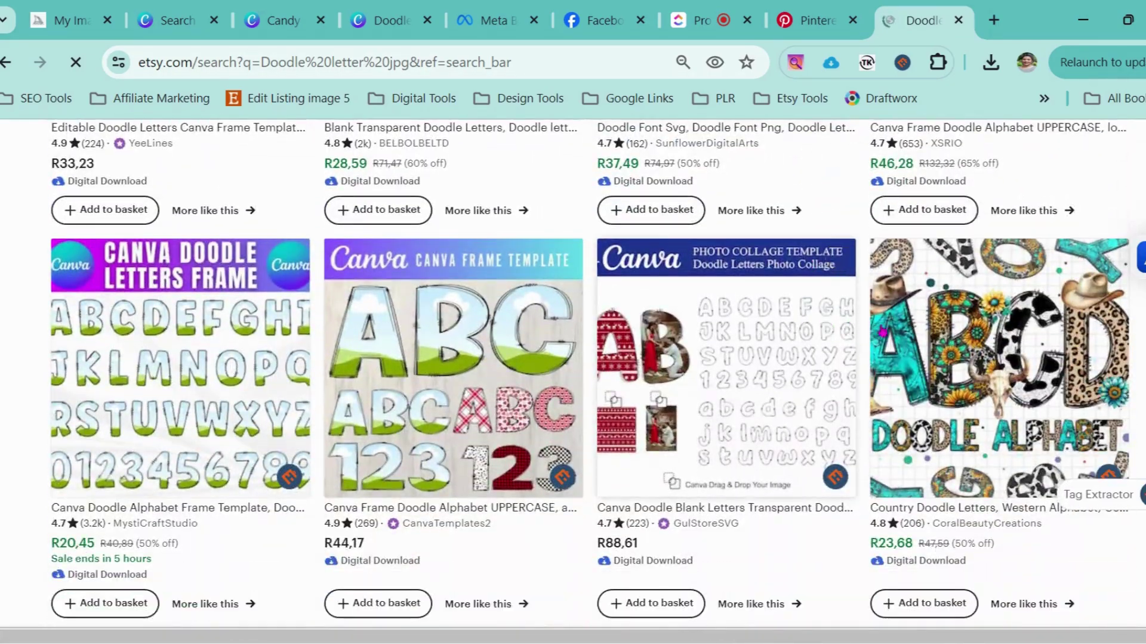
pyautogui.scroll(-5, 555, 332)
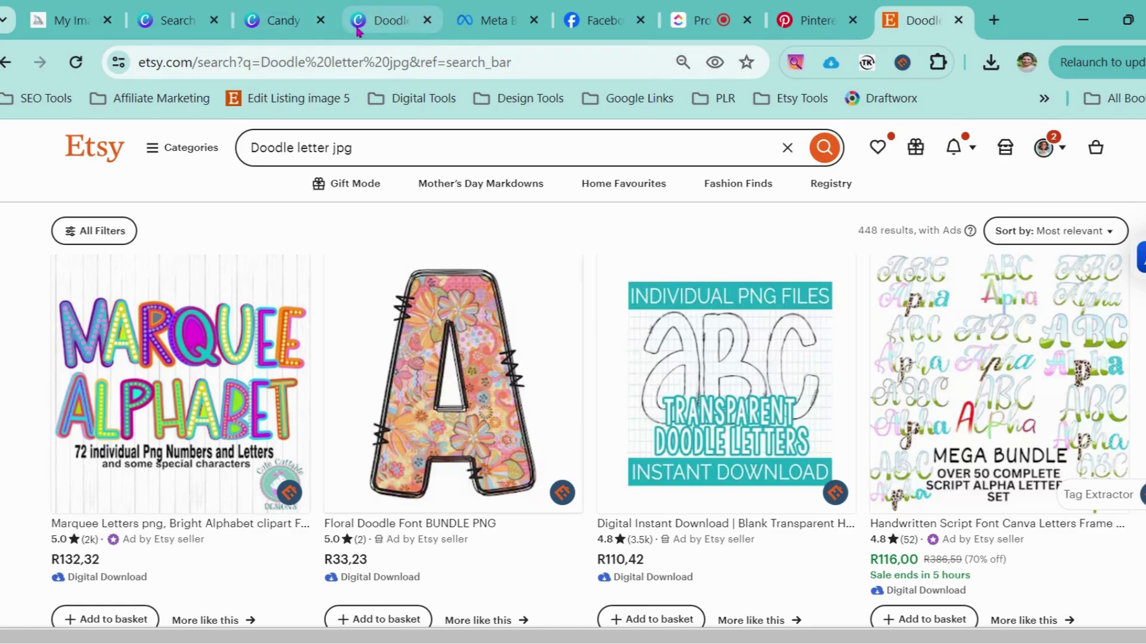
# Step: Check the Doodle Alphabet, Candy Gloss and texture pack tabs, then go to Canva's home page
pyautogui.click(375, 27)
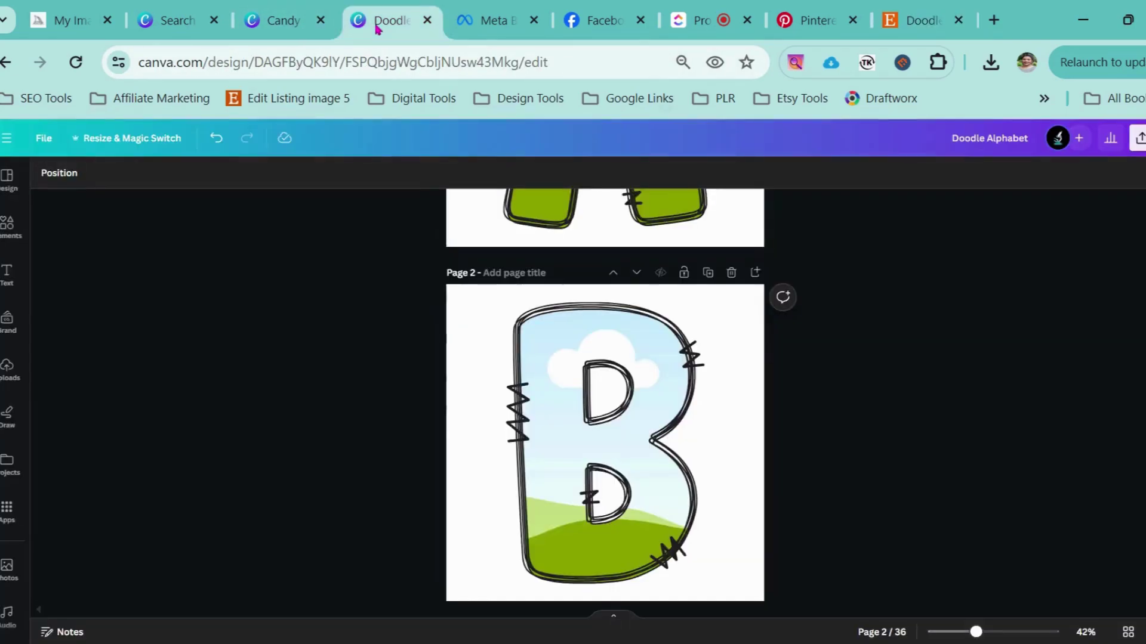
pyautogui.click(276, 22)
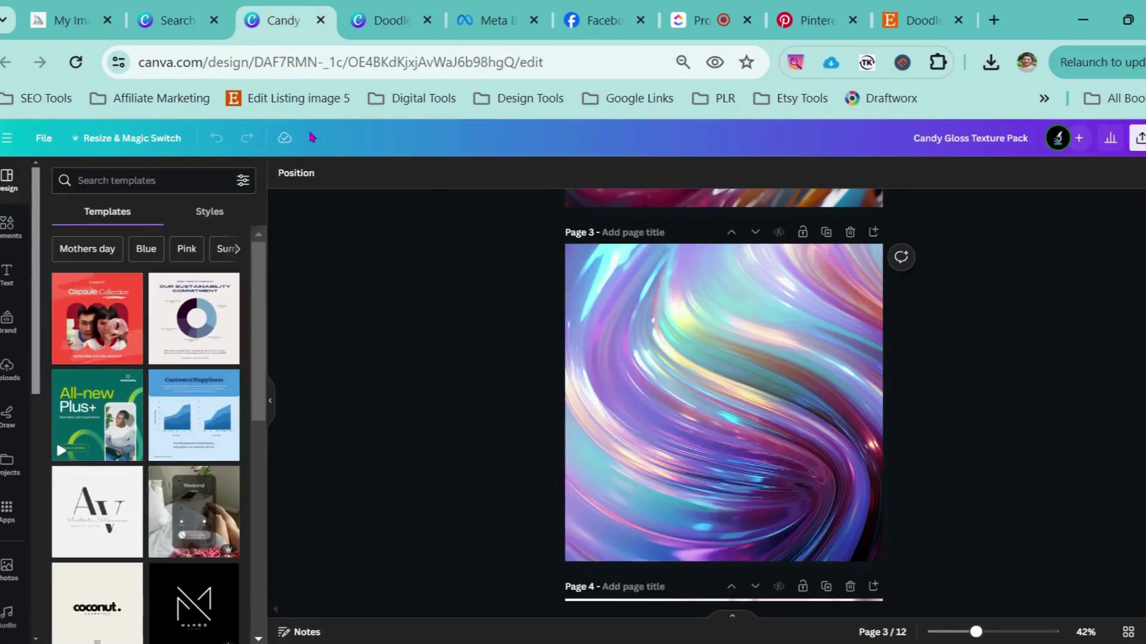
pyautogui.click(179, 21)
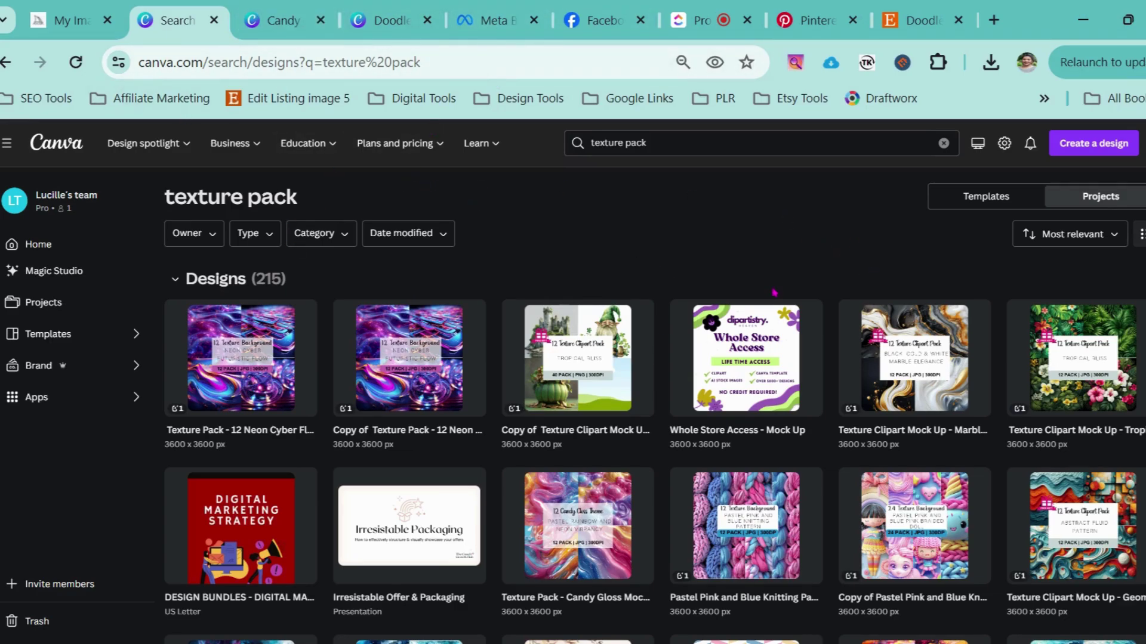
pyautogui.click(45, 256)
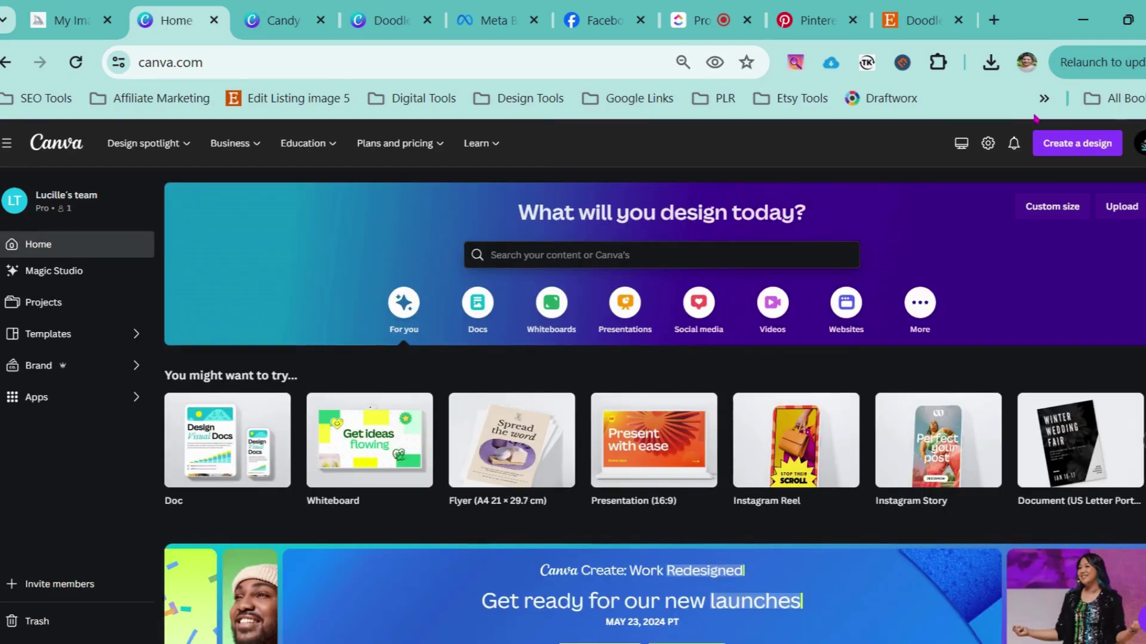
# Step: Create a custom 2000 × 2000 px blank design and return to its tab
pyautogui.click(1056, 143)
pyautogui.click(910, 549)
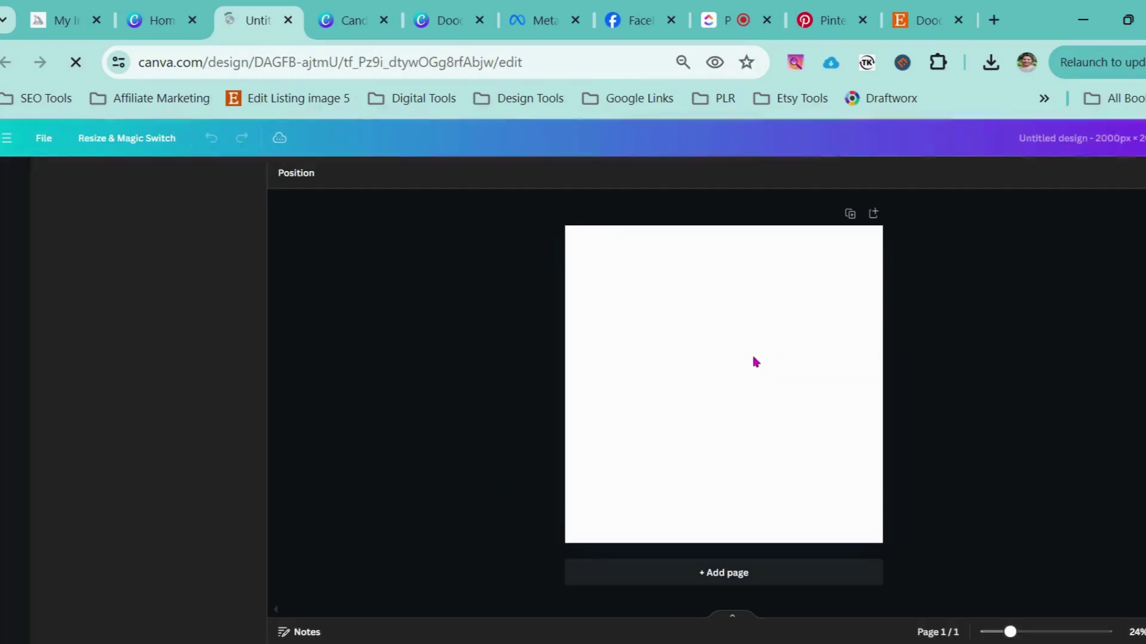
pyautogui.click(348, 33)
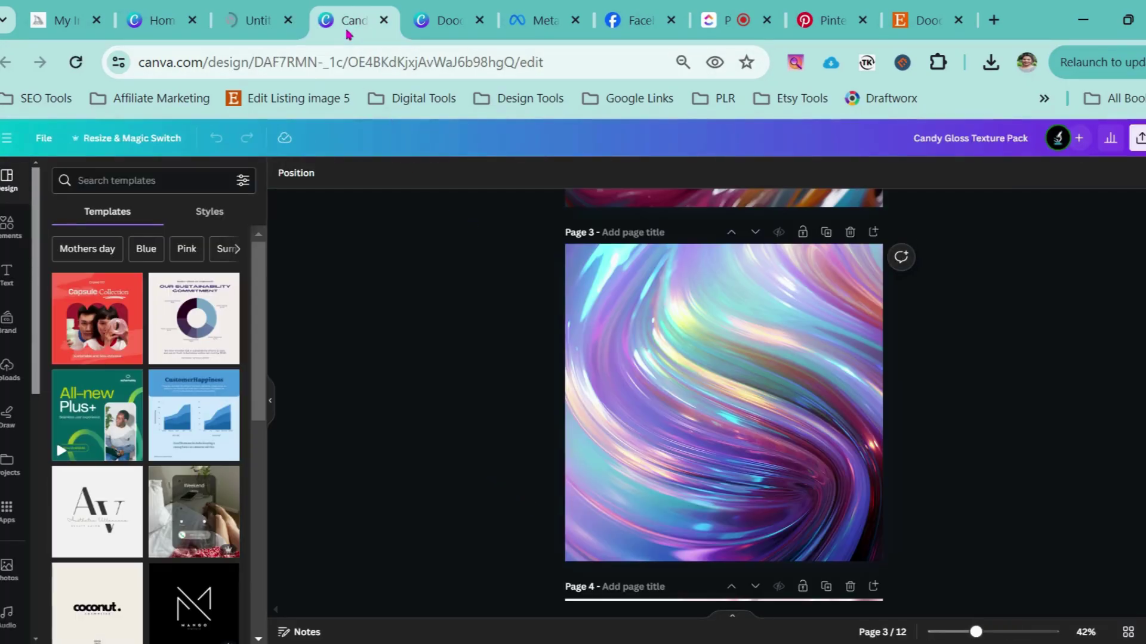
pyautogui.click(440, 21)
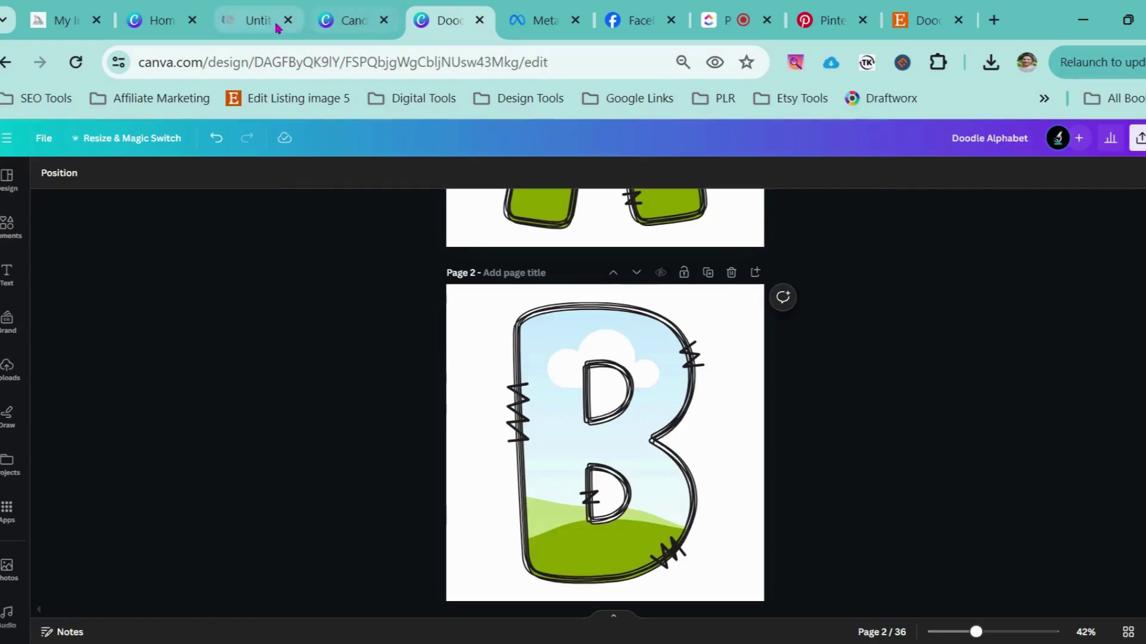
pyautogui.click(257, 21)
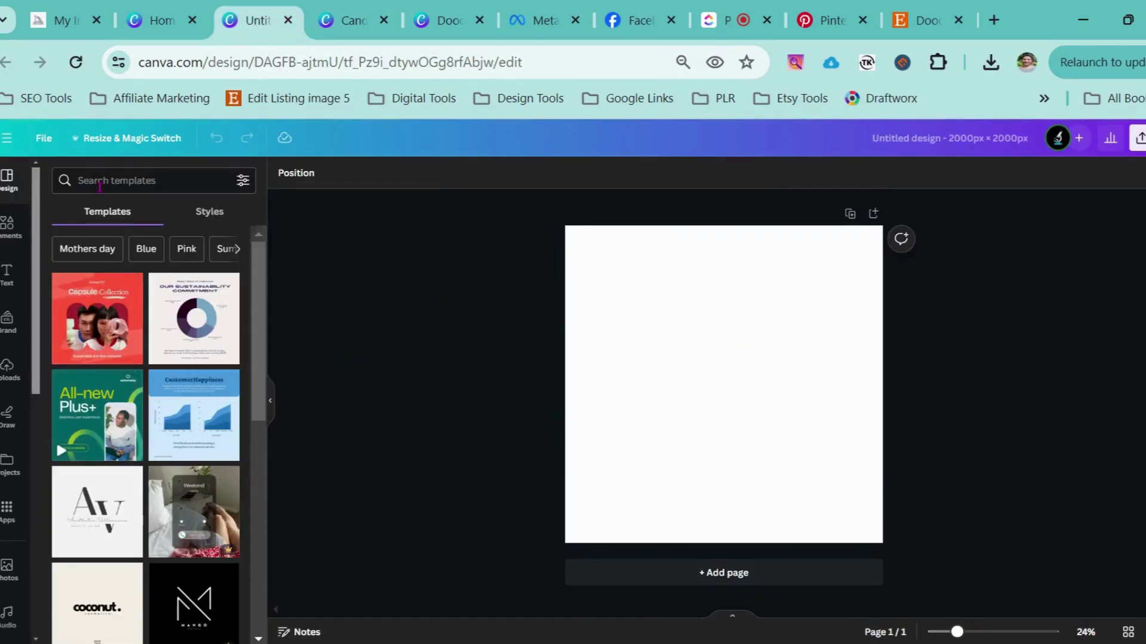
# Step: Search Elements for 'letter frames' and show all frame results
pyautogui.click(9, 226)
pyautogui.click(154, 182)
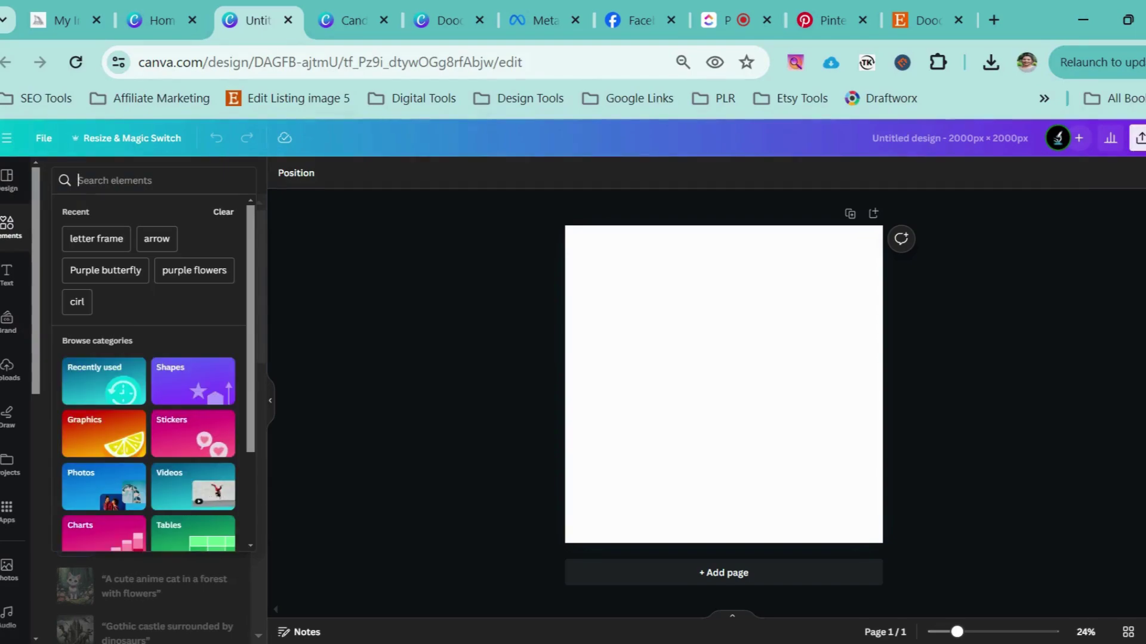
pyautogui.write('lett')
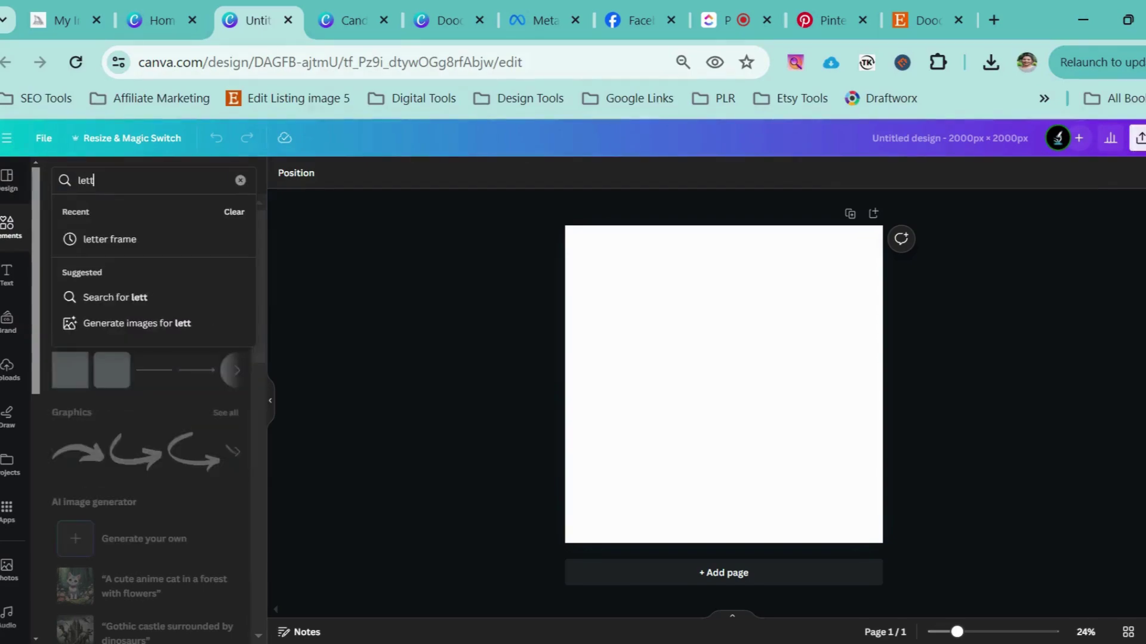
pyautogui.write('er frames')
pyautogui.press('Return')
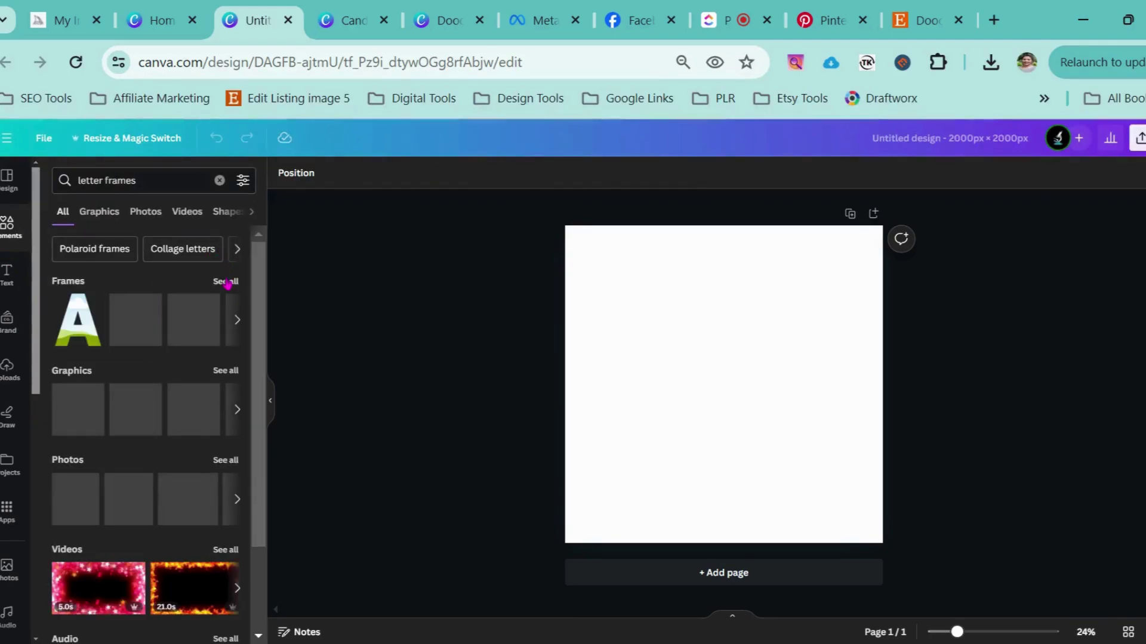
pyautogui.click(226, 281)
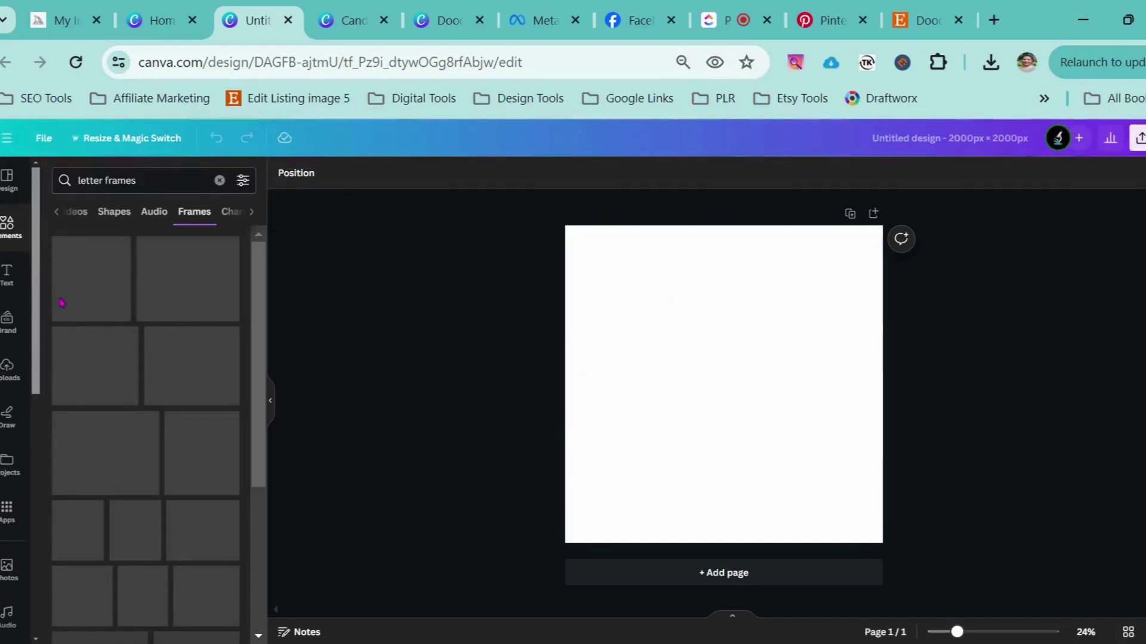
# Step: Add the A letter frame to page 1 and add a second blank page
pyautogui.click(82, 266)
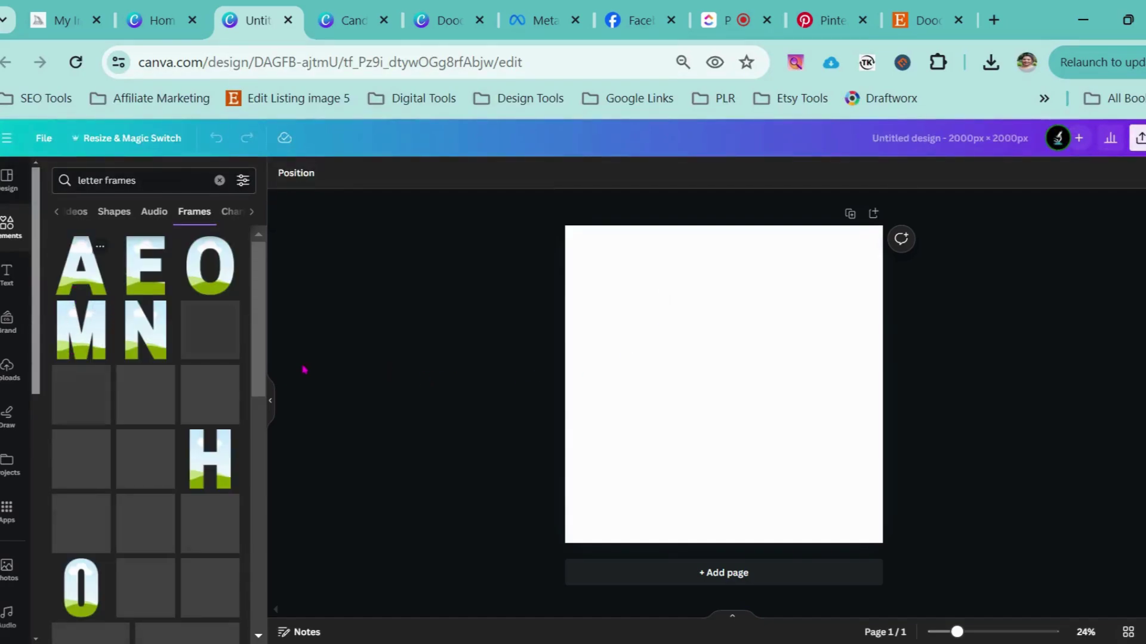
pyautogui.click(652, 562)
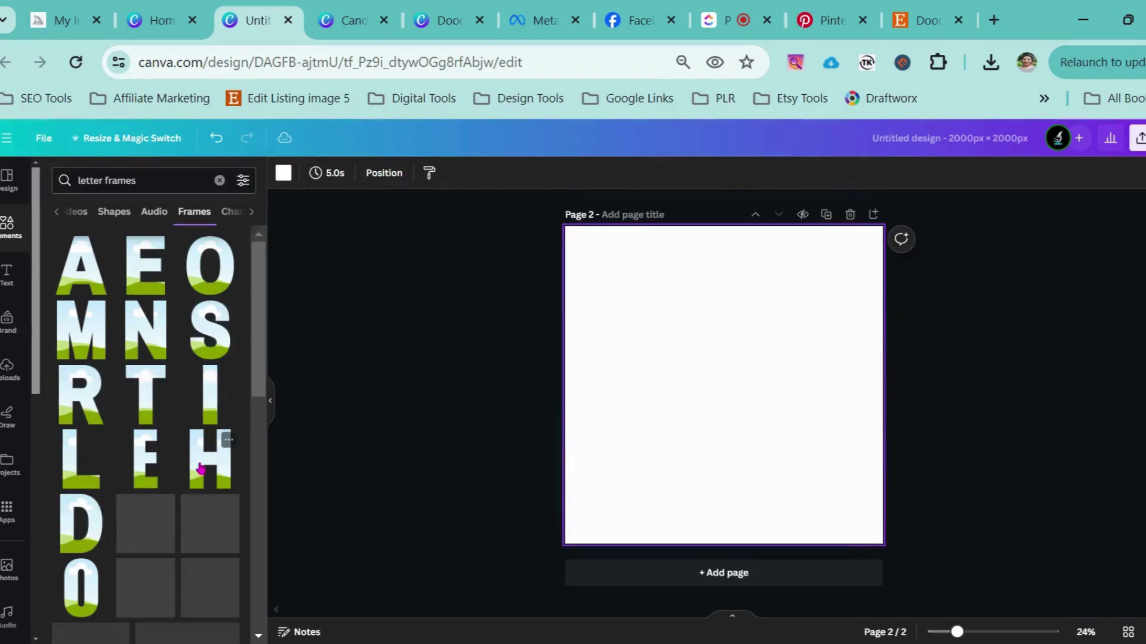
pyautogui.scroll(-2, 209, 453)
pyautogui.scroll(-5, 184, 429)
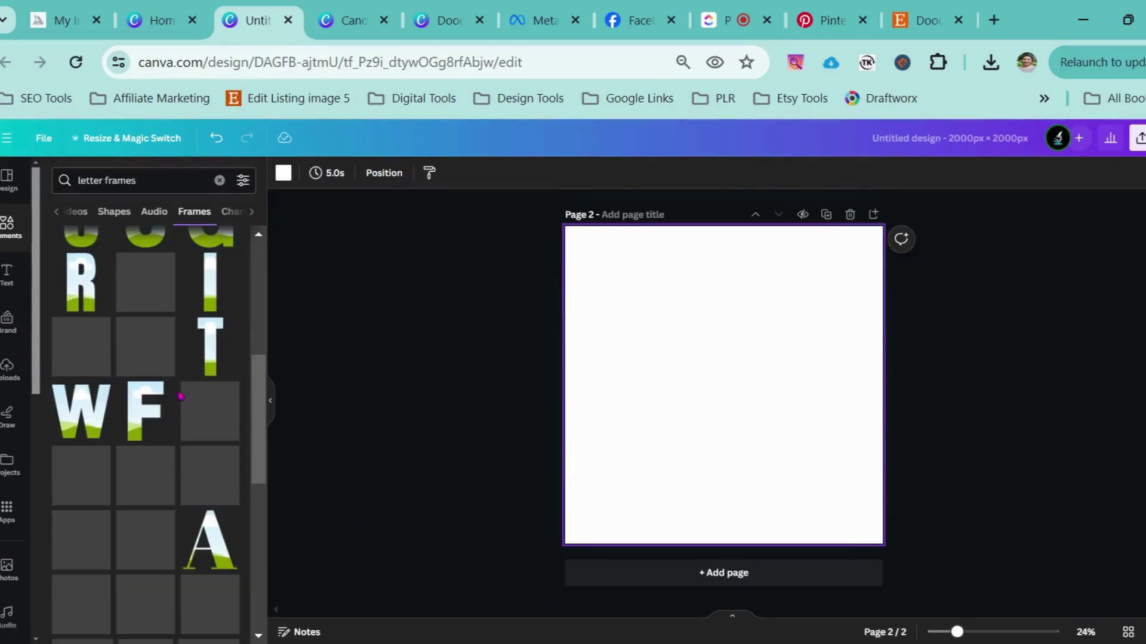
pyautogui.scroll(6, 181, 397)
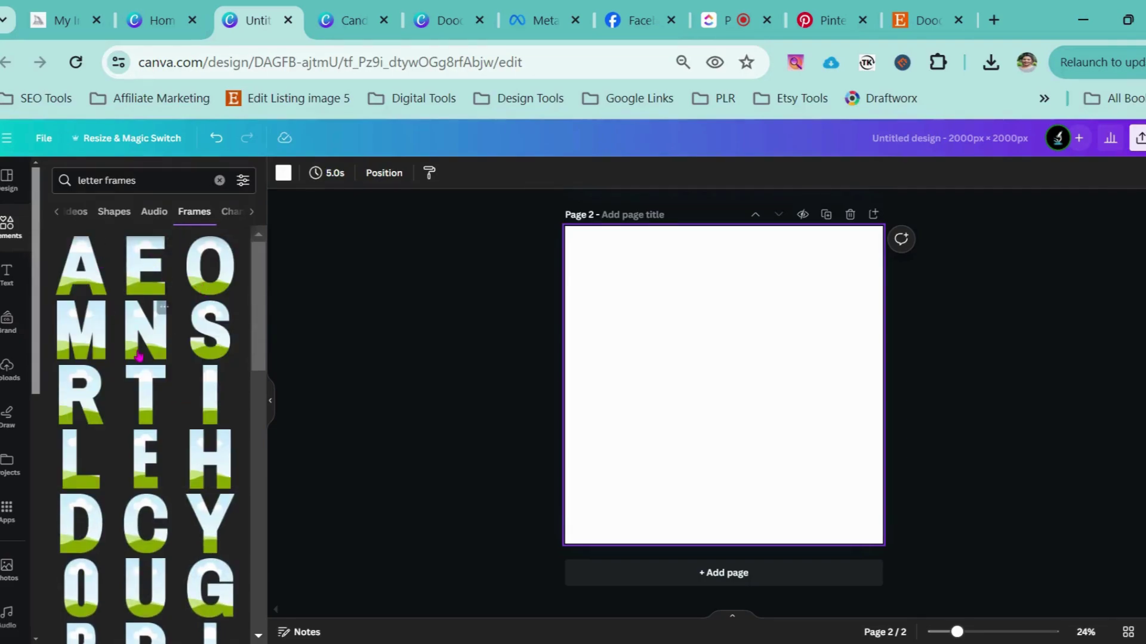
pyautogui.scroll(-5, 159, 400)
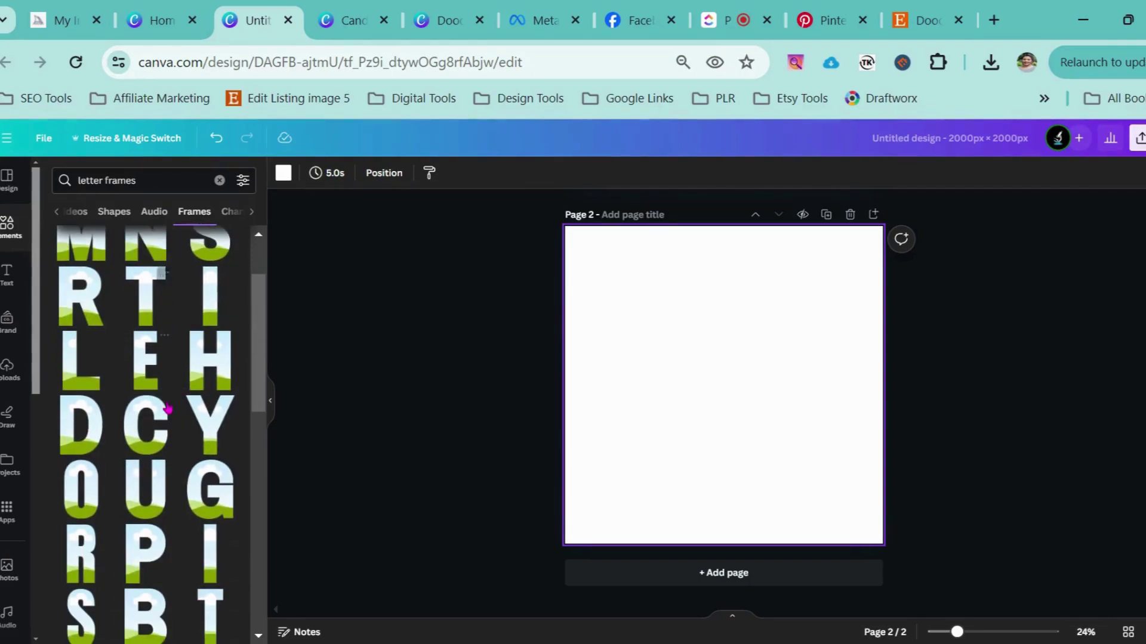
pyautogui.scroll(-2, 167, 409)
# Step: Put F, V and S letter frames on pages 2, 3 and 4, nudging S into place
pyautogui.click(158, 292)
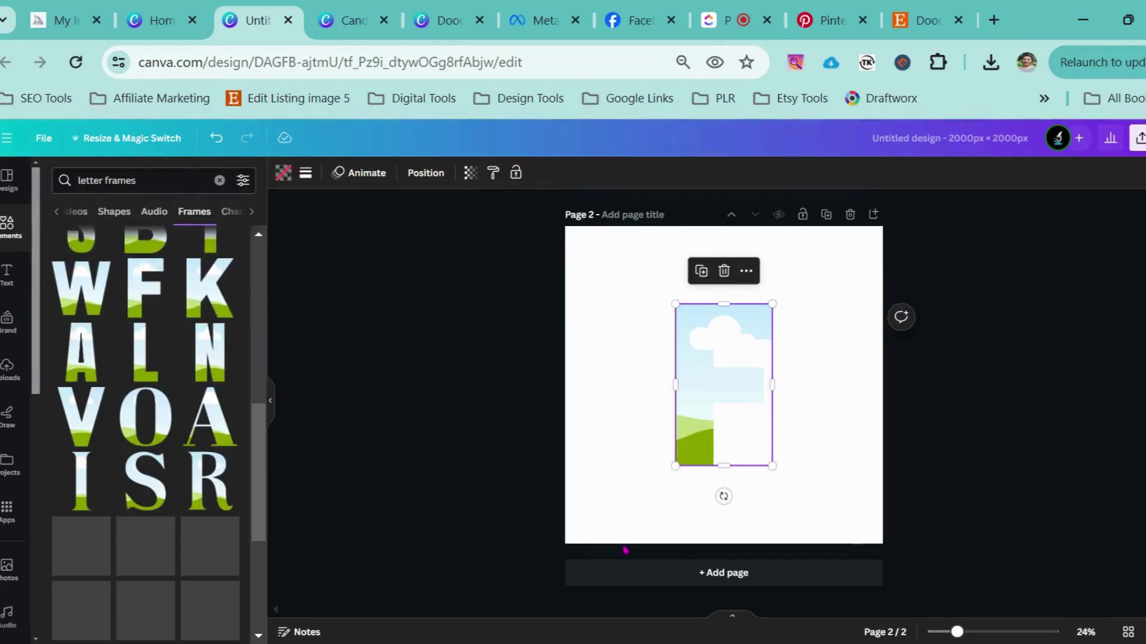
pyautogui.click(704, 570)
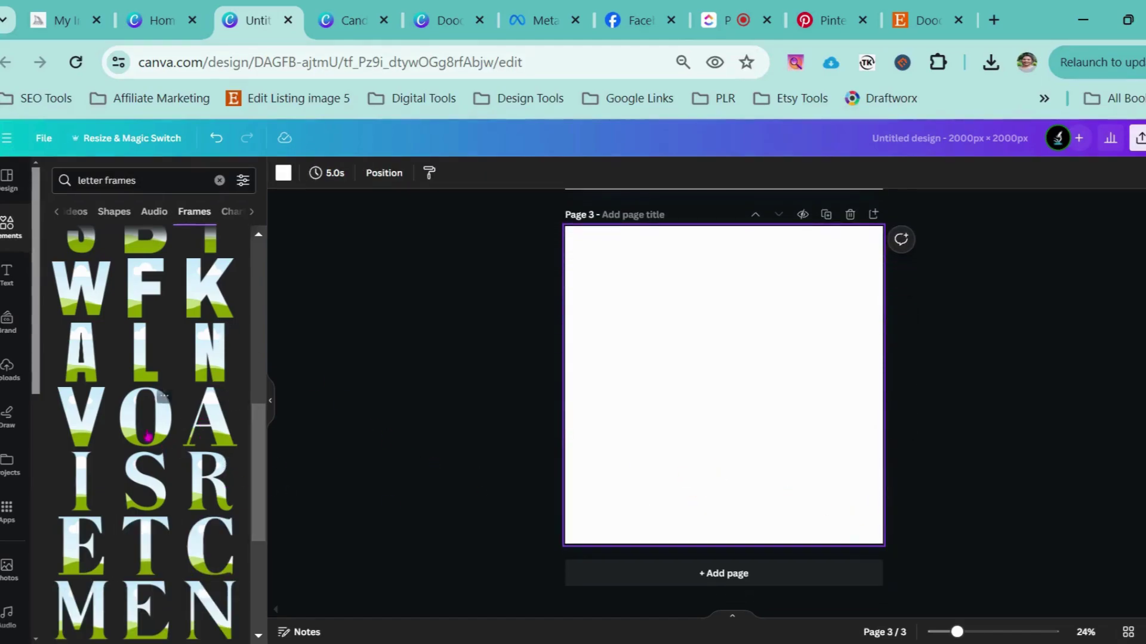
pyautogui.click(96, 398)
pyautogui.click(671, 582)
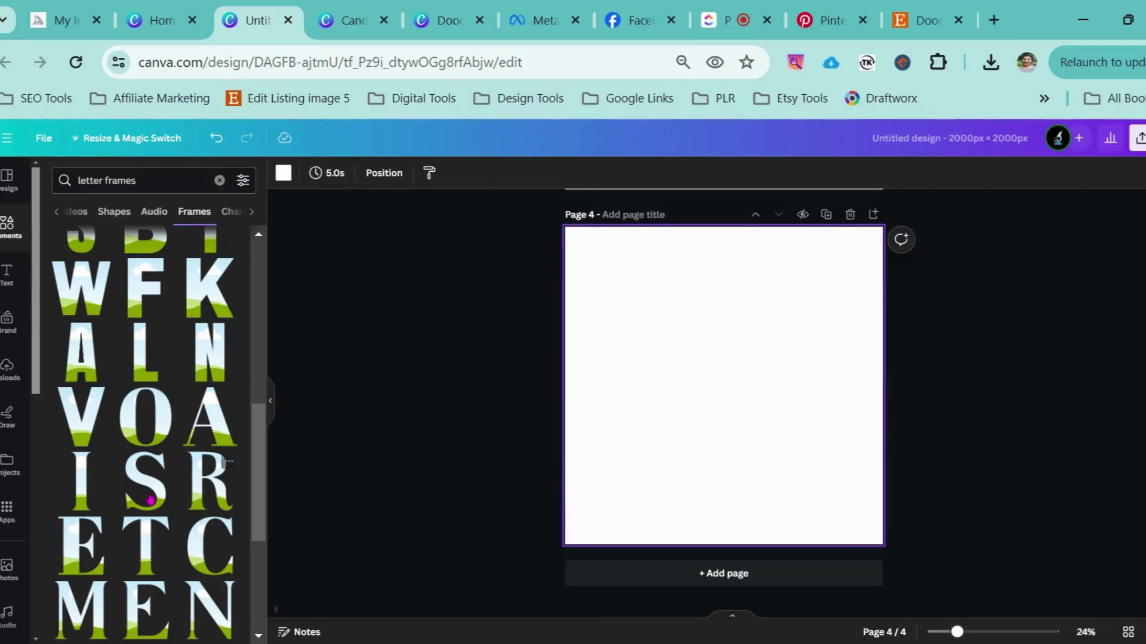
pyautogui.click(153, 506)
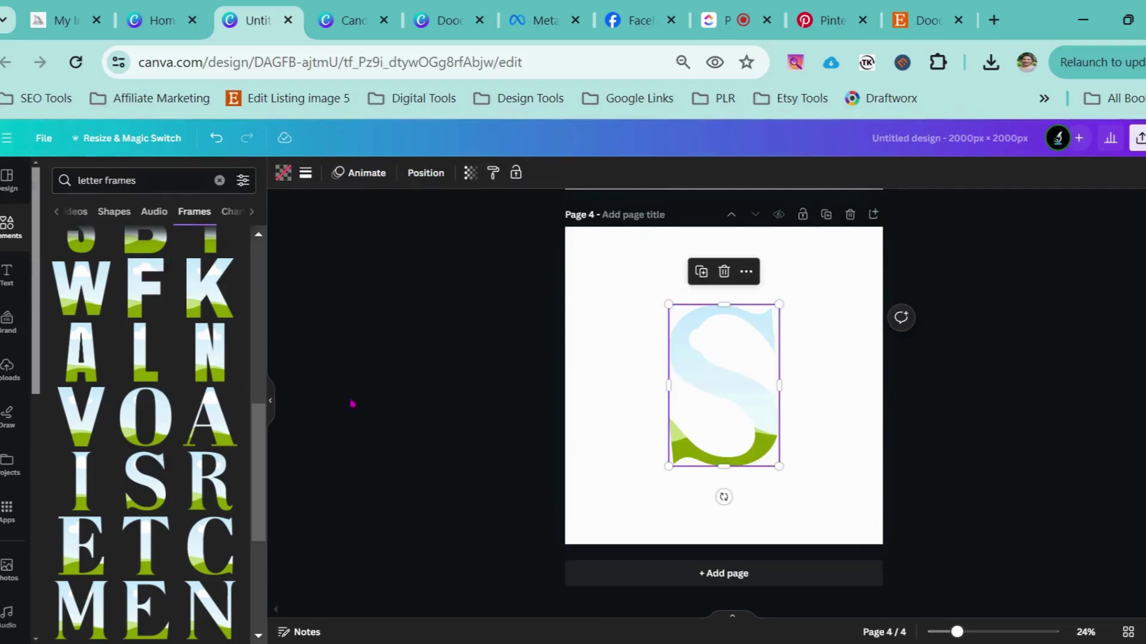
pyautogui.moveTo(693, 383); pyautogui.dragTo(695, 386)
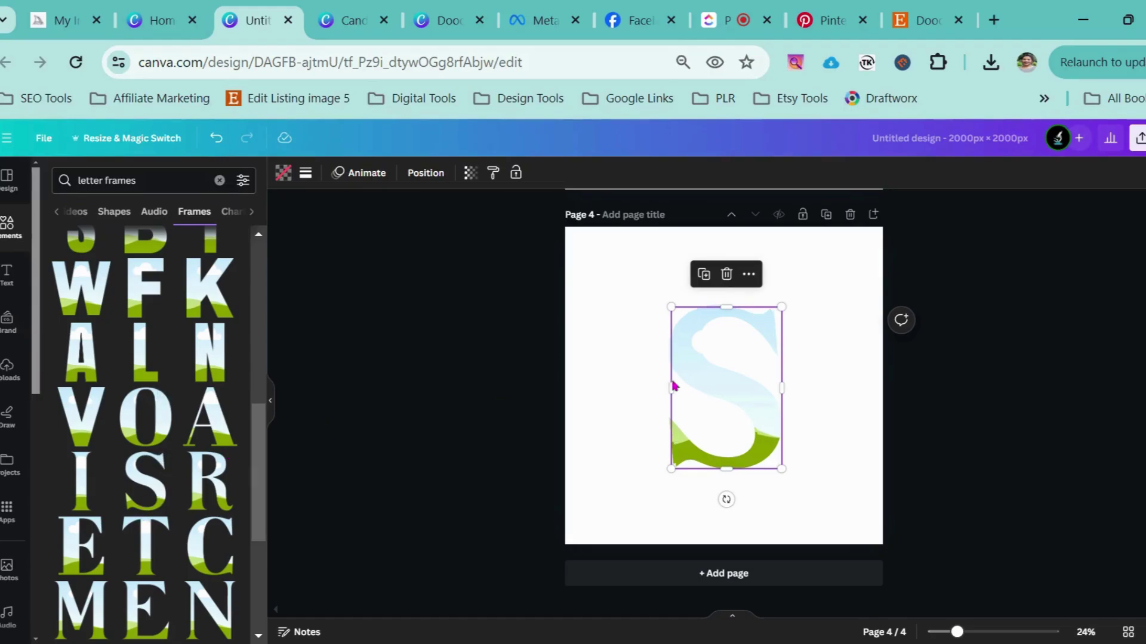
pyautogui.click(418, 382)
pyautogui.scroll(10, 113, 358)
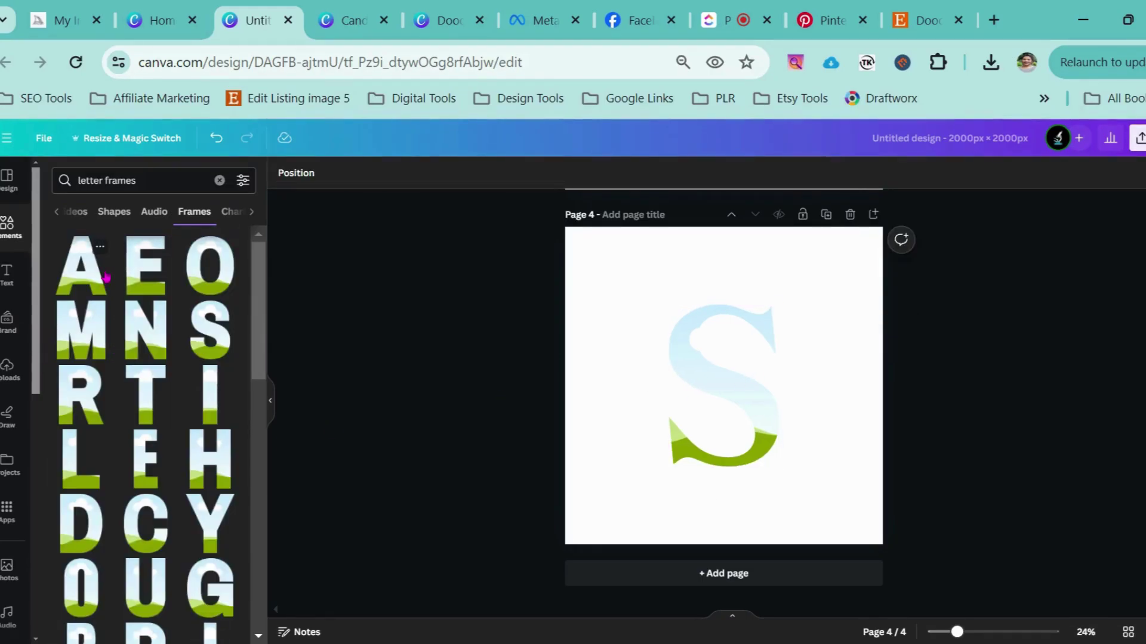
pyautogui.scroll(10, 704, 358)
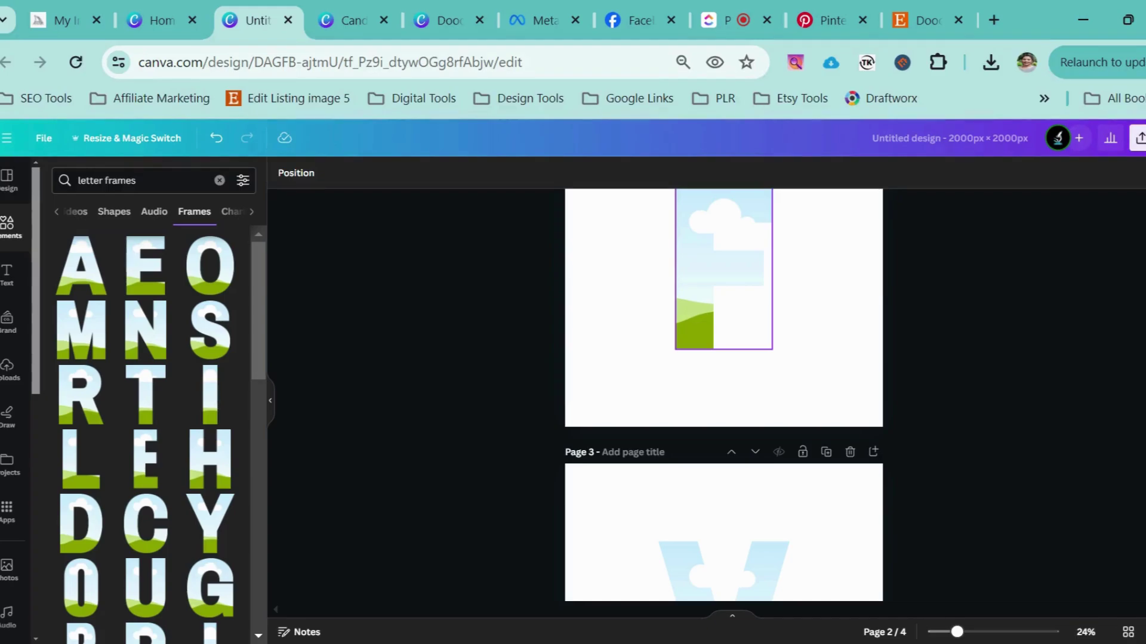
# Step: Review letters A and B in the Doodle Alphabet design, then jump to the Etsy tab with Ctrl+9
pyautogui.click(418, 22)
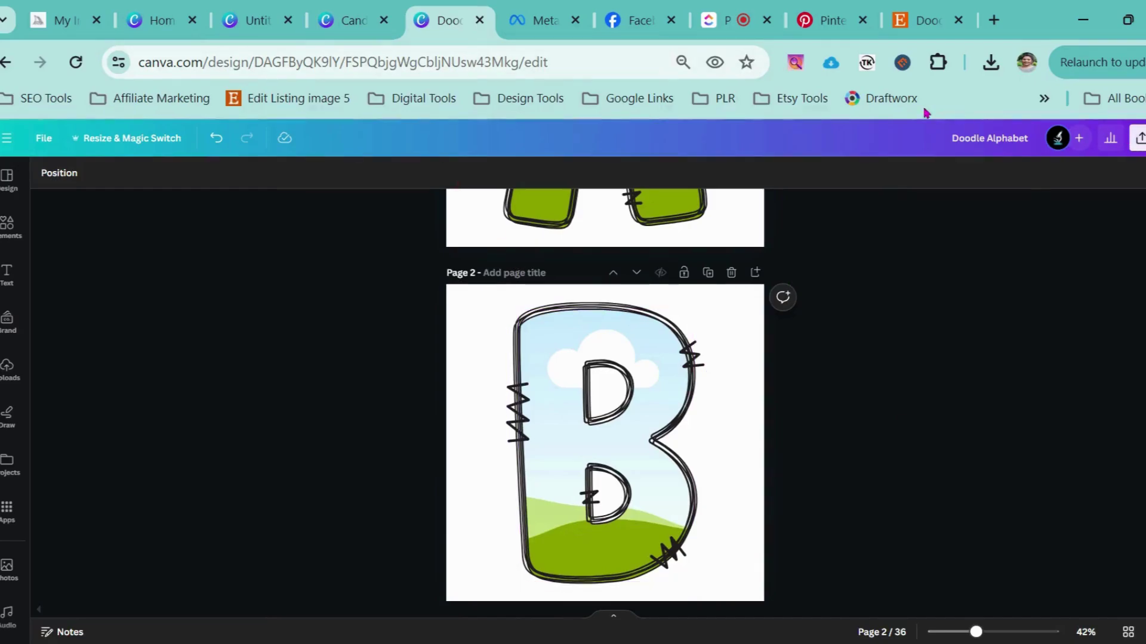
pyautogui.scroll(5, 650, 375)
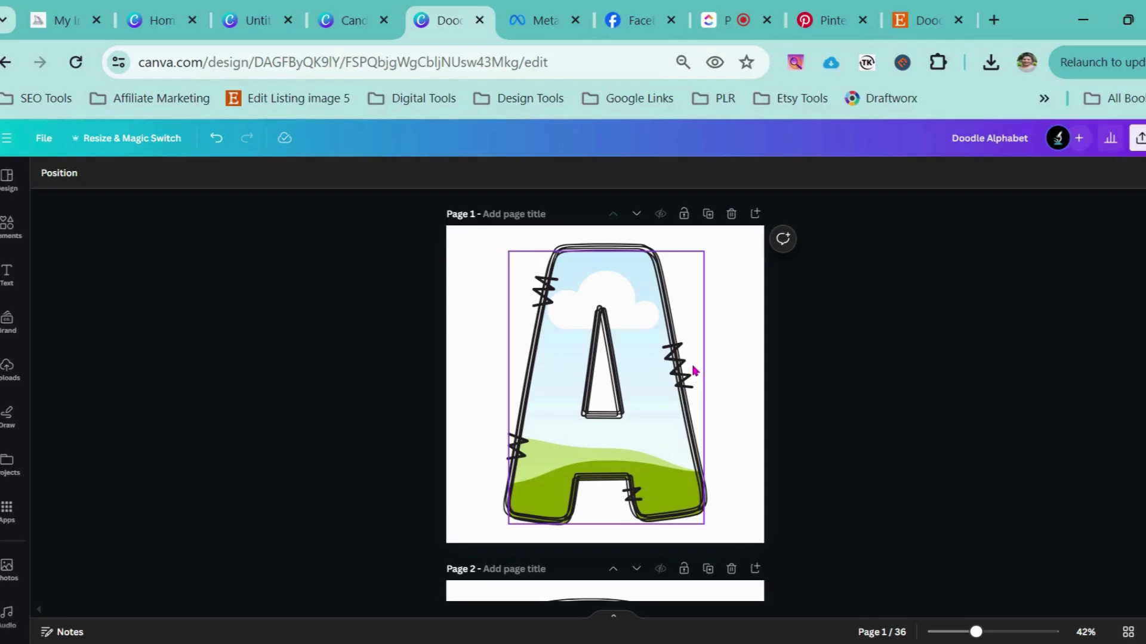
pyautogui.scroll(-5, 682, 372)
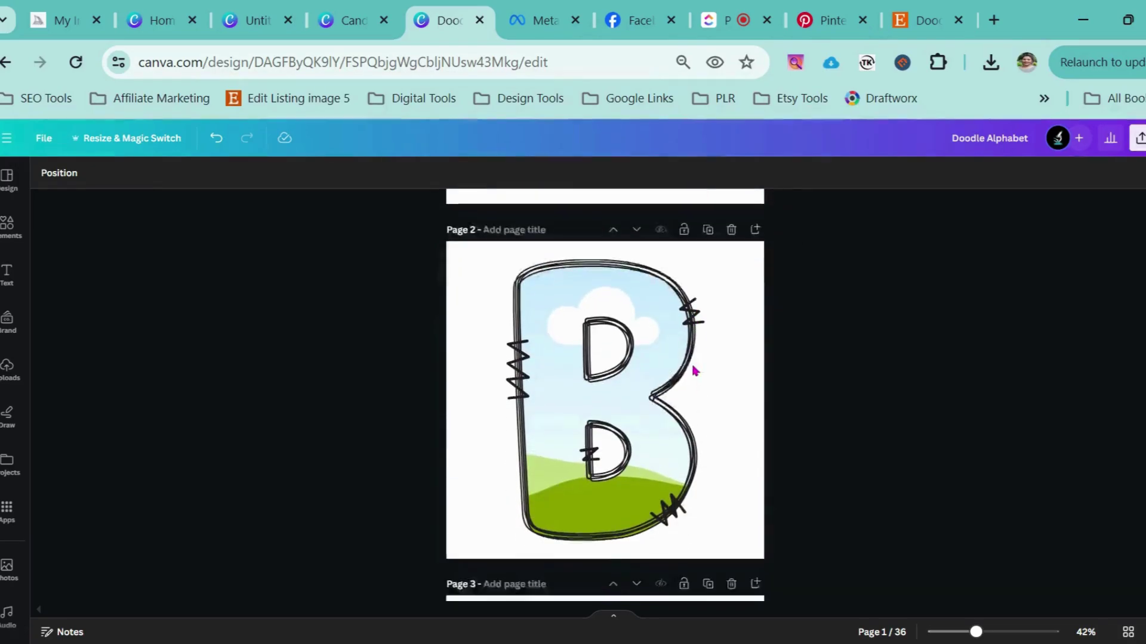
pyautogui.hotkey('ctrl', '9')
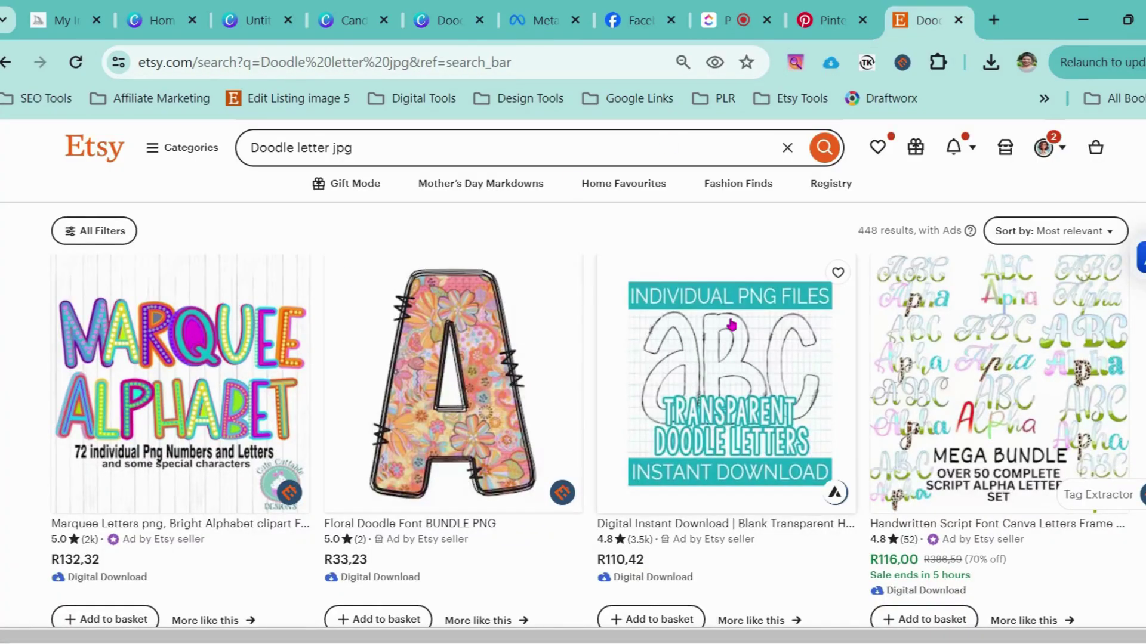
# Step: Search Etsy for 'doodle letter frame', browse the results, then return to the Doodle Alphabet design
pyautogui.moveTo(355, 148); pyautogui.dragTo(238, 148)
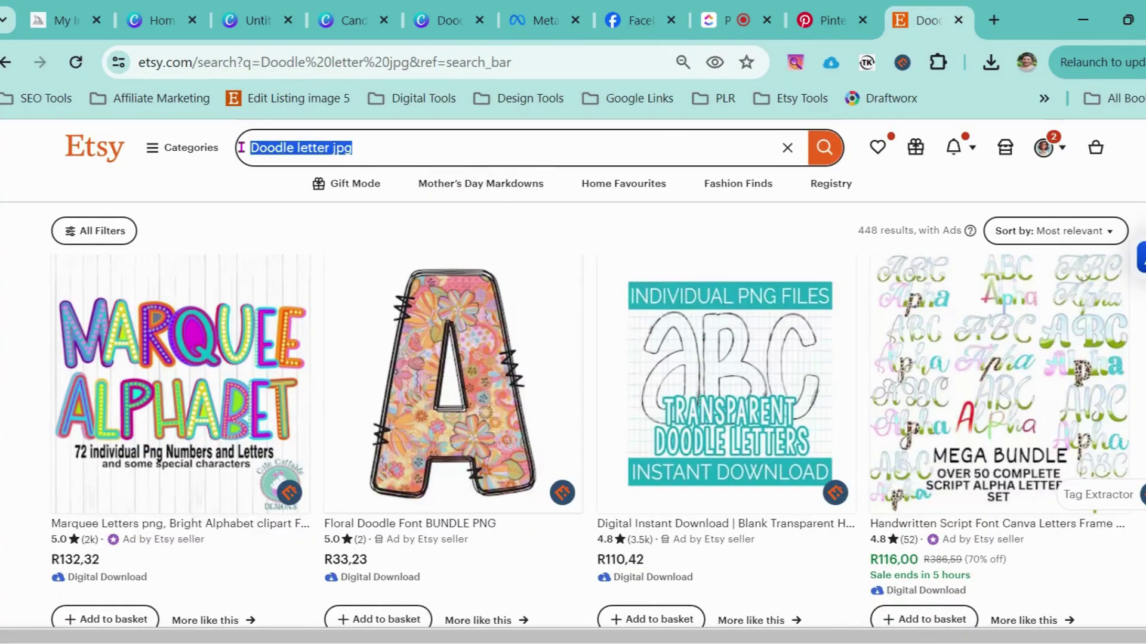
pyautogui.write('doodle')
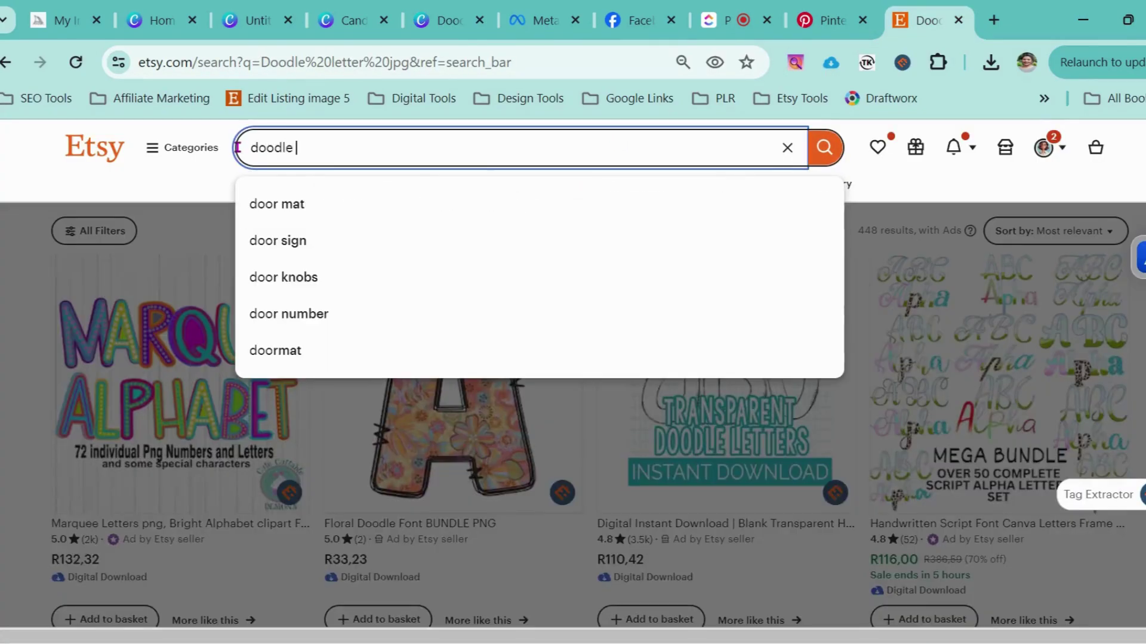
pyautogui.write(' letter frames')
pyautogui.press('Return')
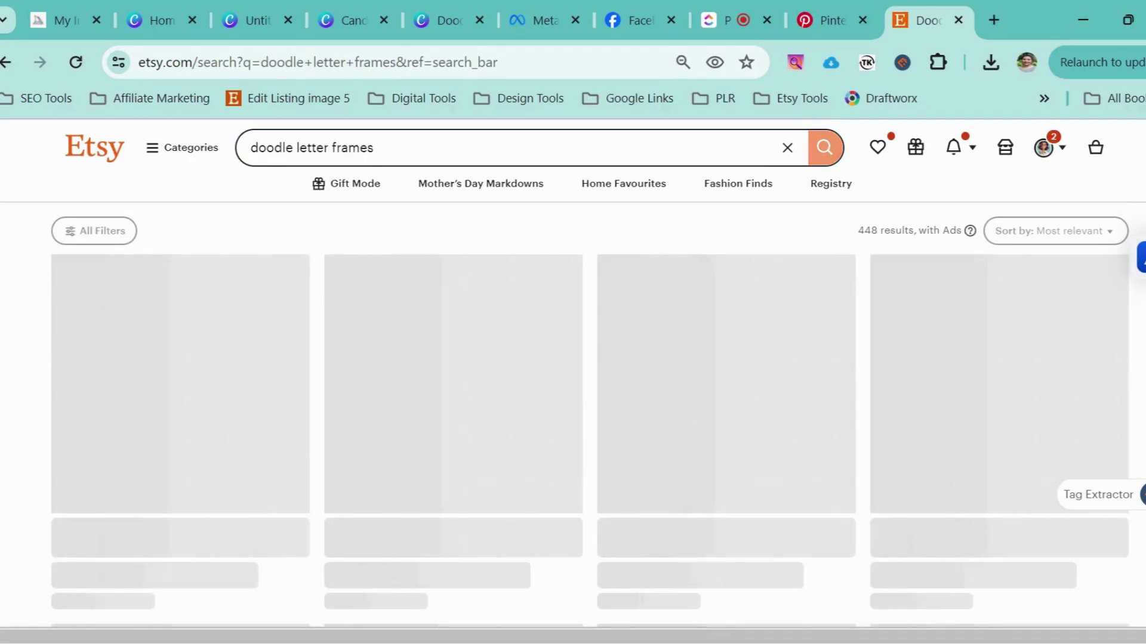
pyautogui.scroll(-3, 542, 409)
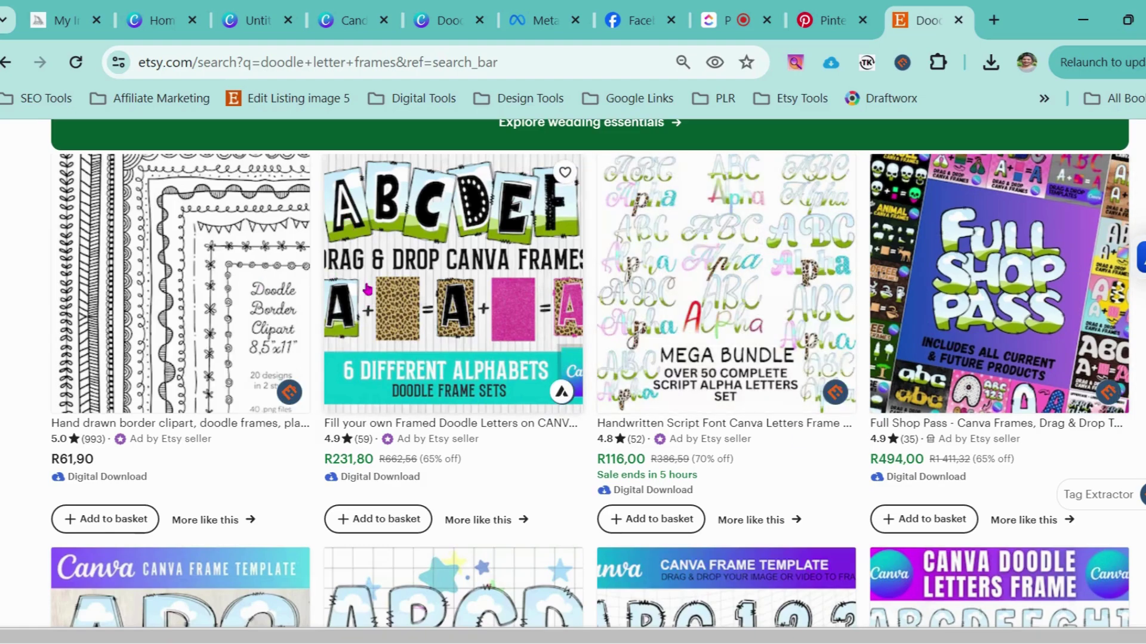
pyautogui.moveTo(421, 234)
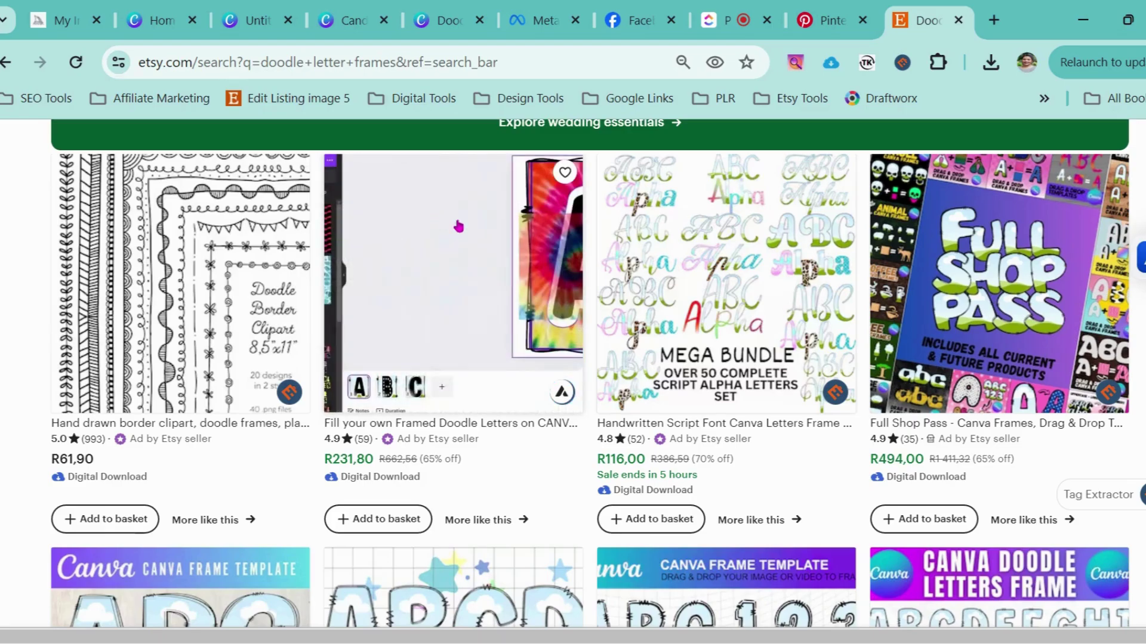
pyautogui.scroll(-5, 567, 293)
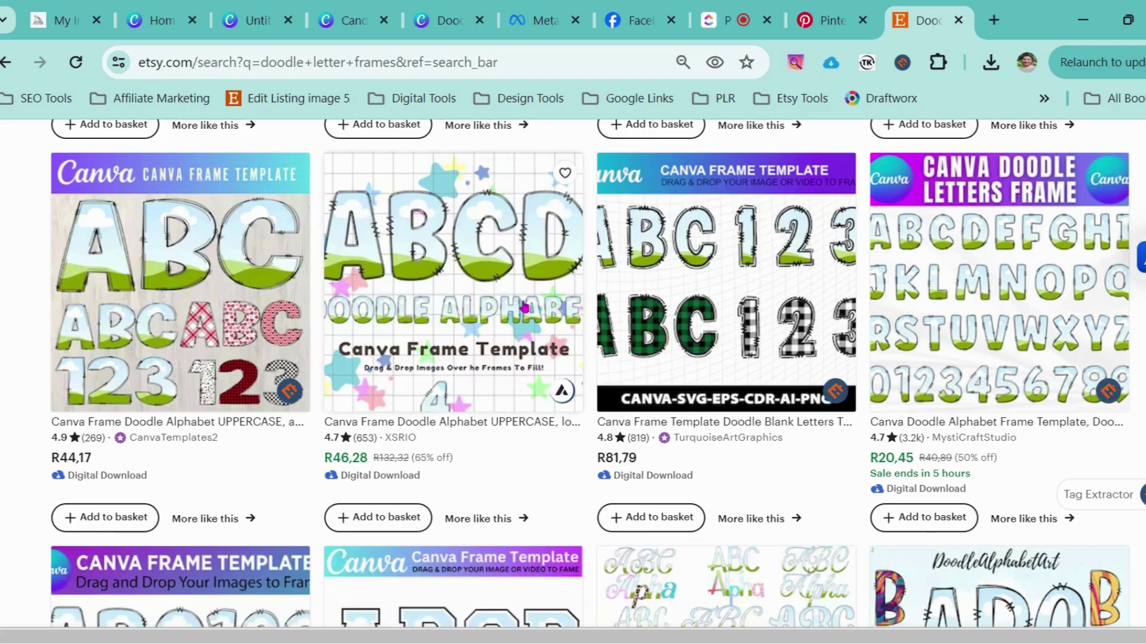
pyautogui.scroll(-2, 677, 373)
pyautogui.scroll(-4, 677, 373)
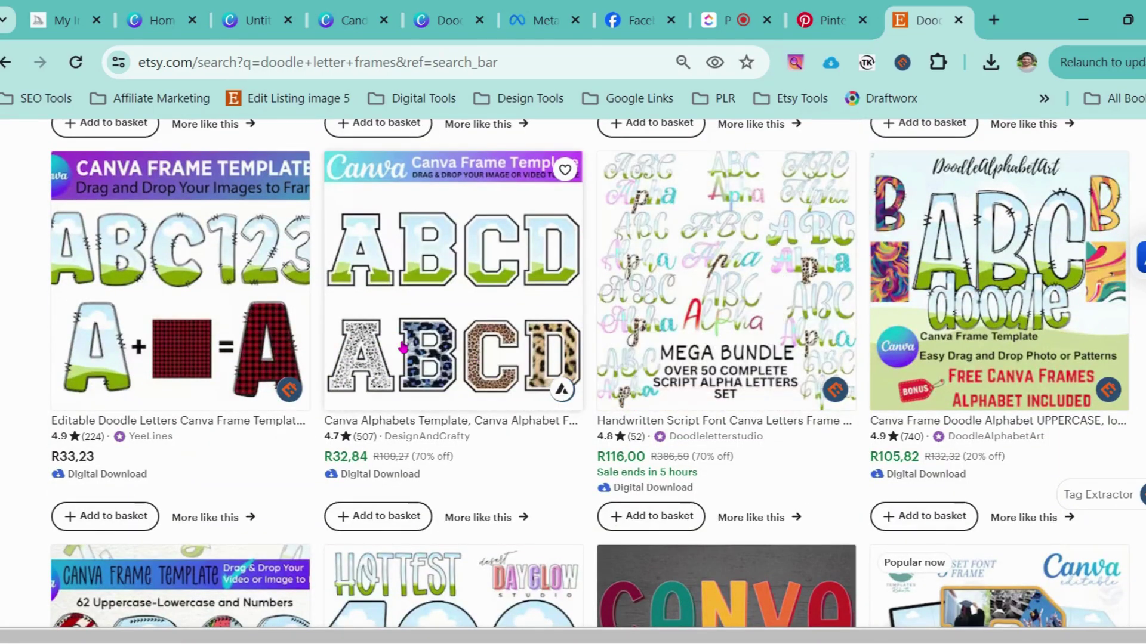
pyautogui.click(428, 21)
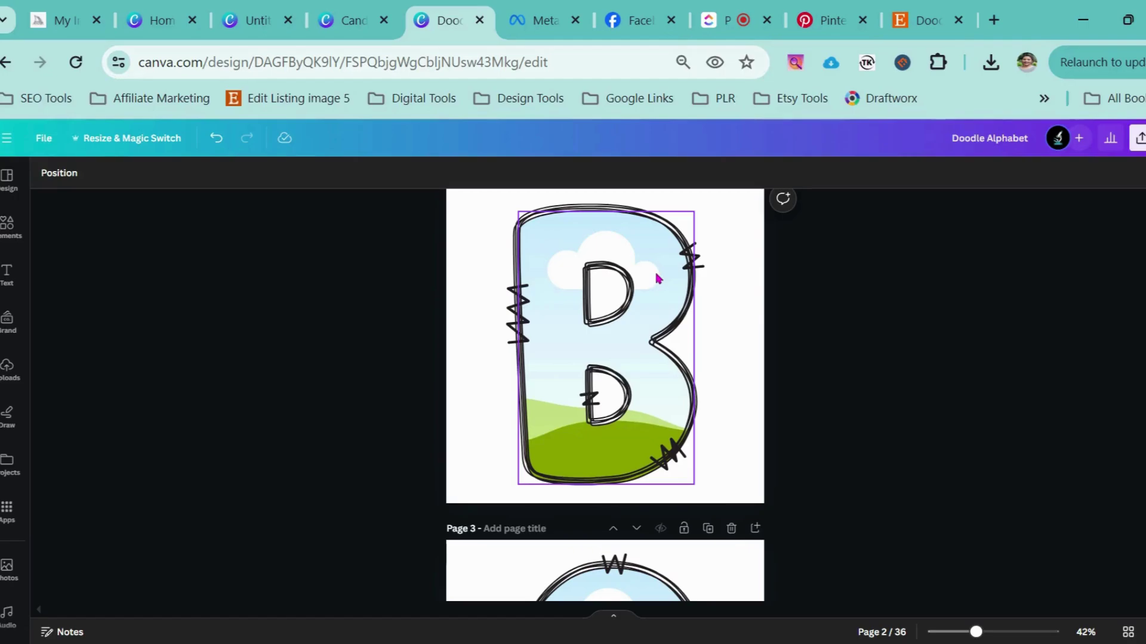
pyautogui.scroll(5, 658, 278)
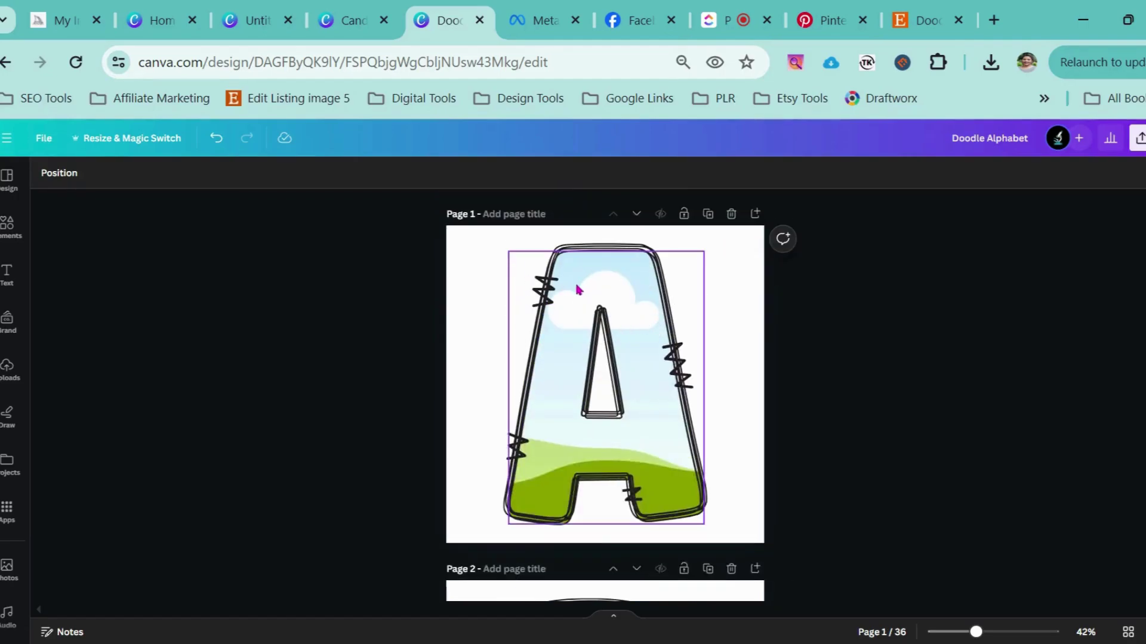
pyautogui.click(578, 290)
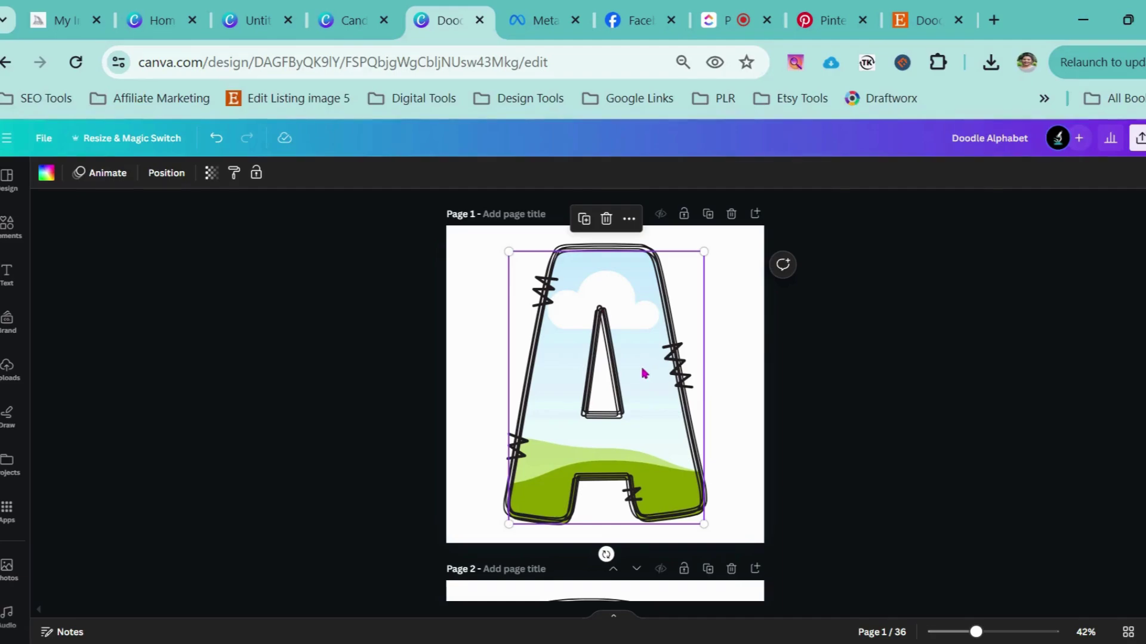
pyautogui.click(733, 452)
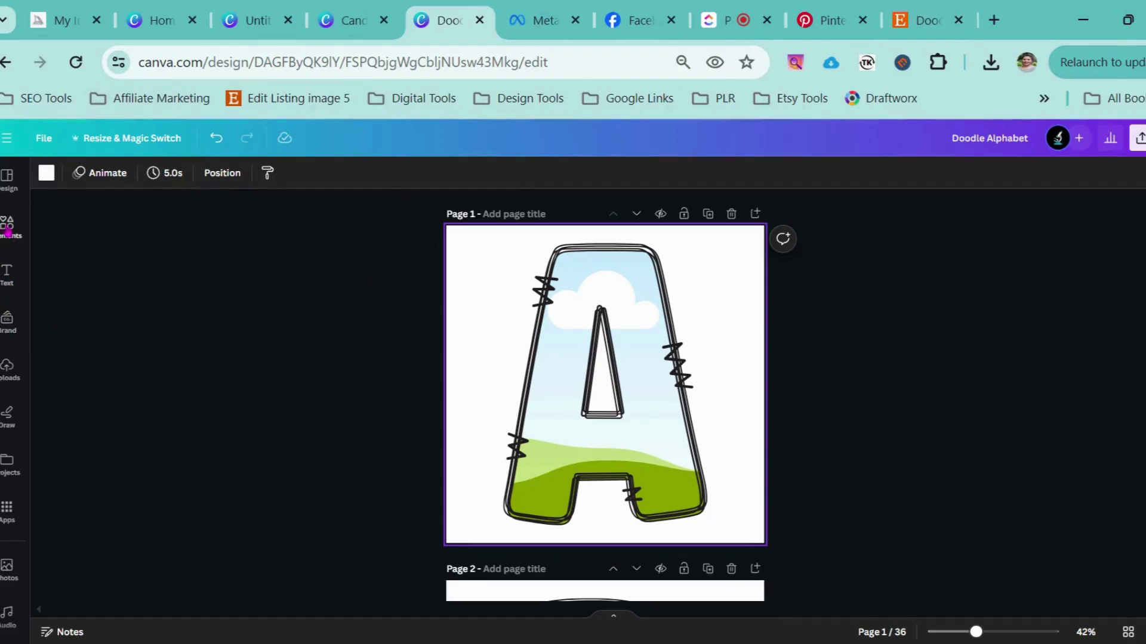
# Step: Search Uploads for 'texture' and browse the marble, galaxy and fluid paint images
pyautogui.click(13, 382)
pyautogui.click(129, 180)
pyautogui.write('text')
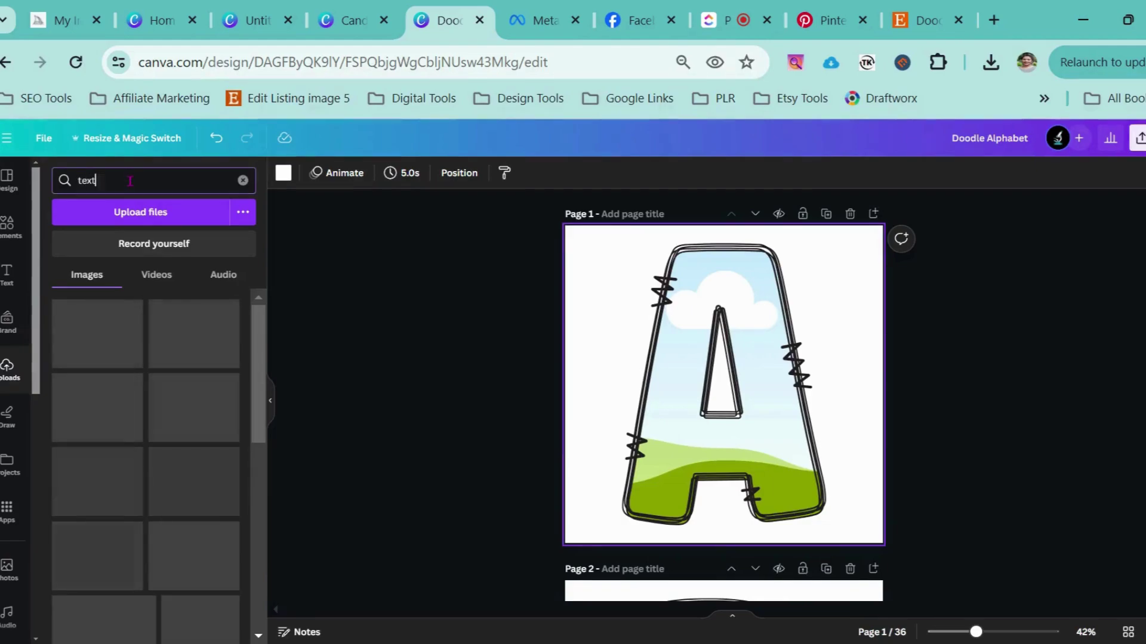
pyautogui.write('ure')
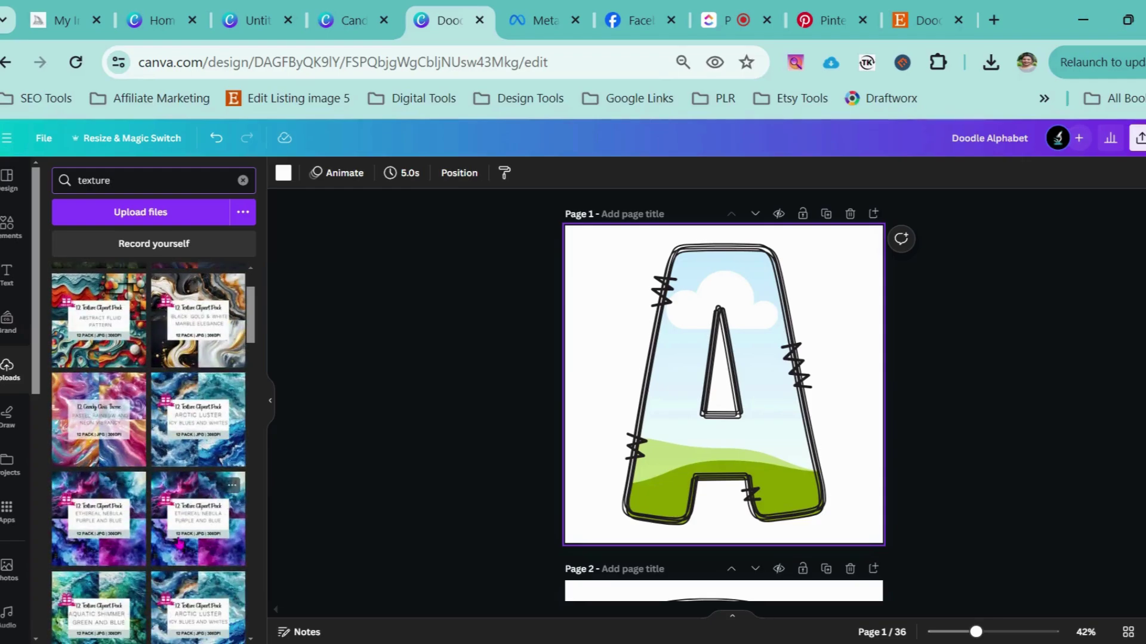
pyautogui.scroll(-3, 179, 525)
pyautogui.scroll(-3, 172, 421)
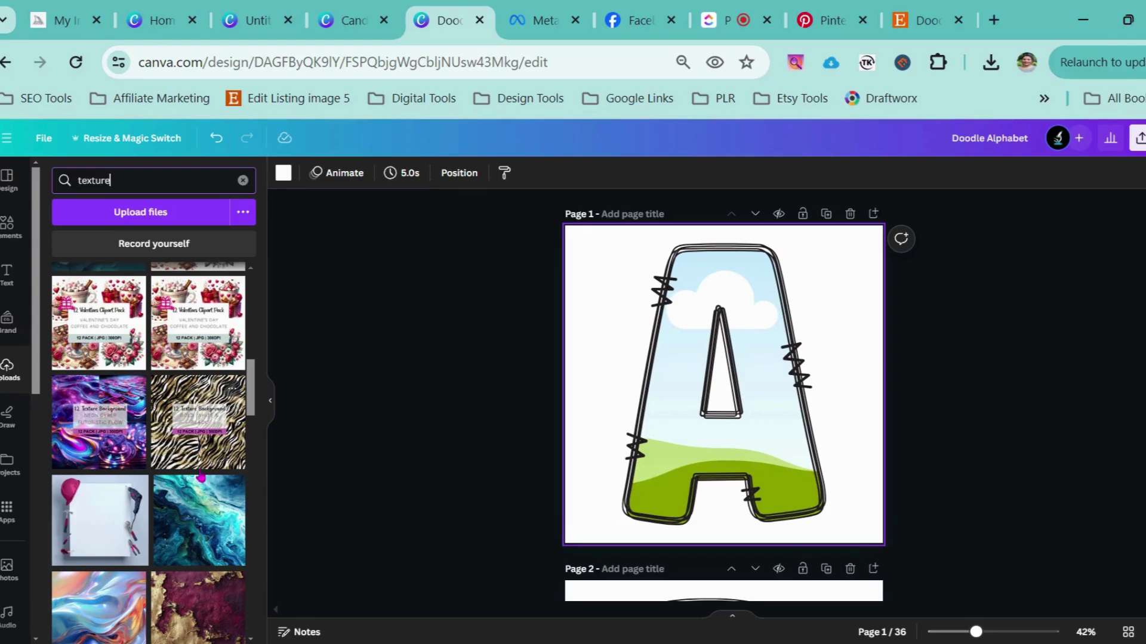
pyautogui.scroll(-2, 202, 477)
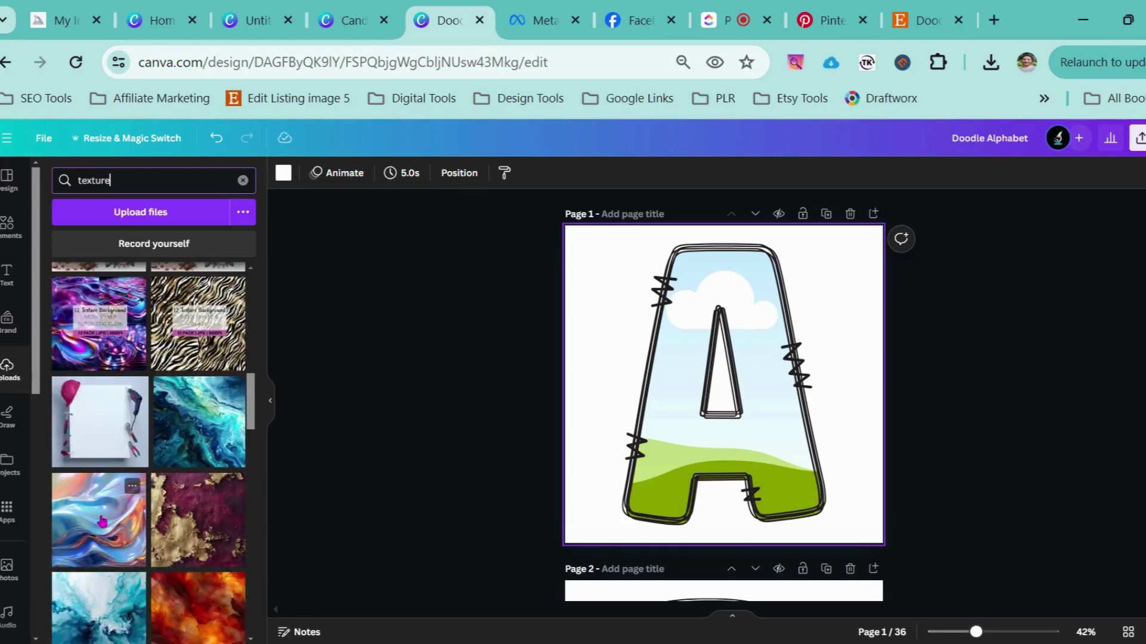
pyautogui.scroll(5, 110, 509)
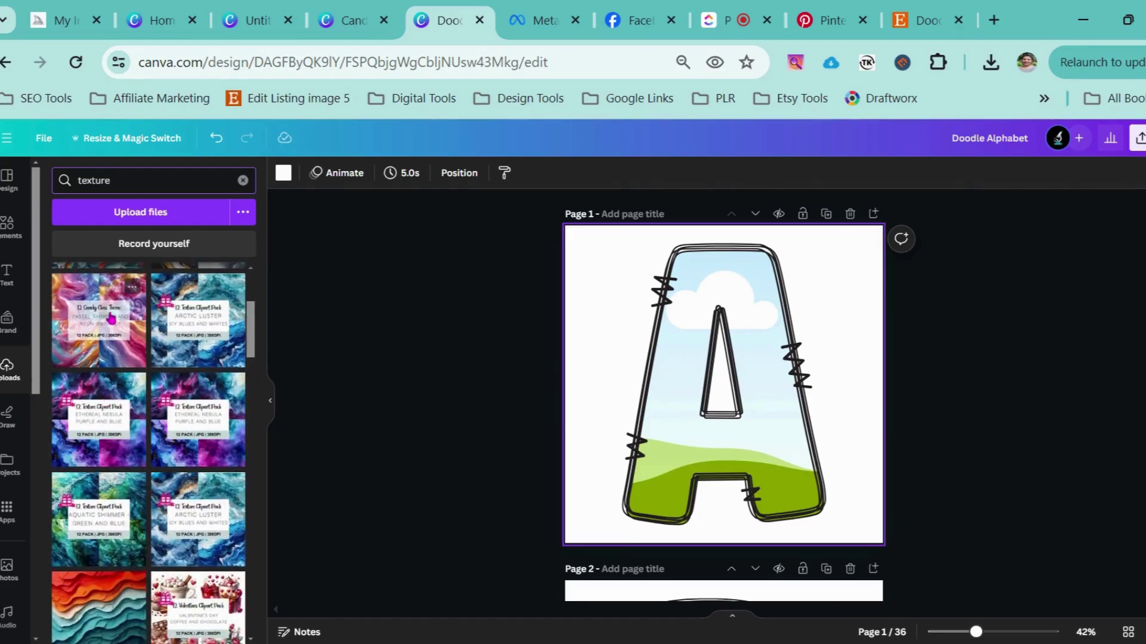
pyautogui.scroll(-3, 136, 597)
pyautogui.scroll(-10, 128, 385)
pyautogui.press('Tab')
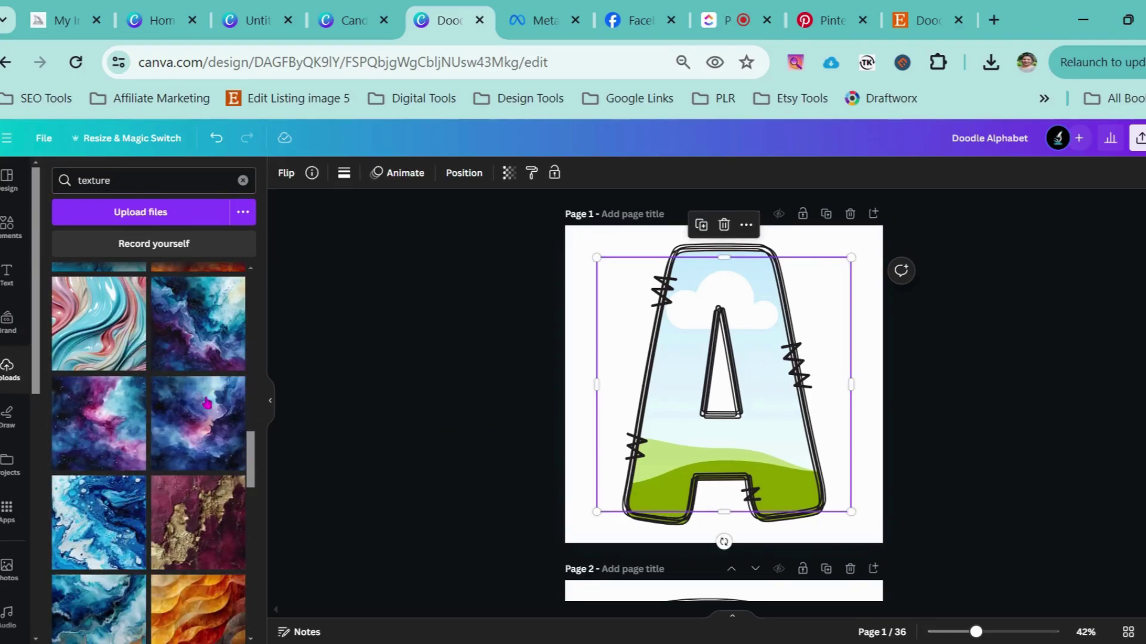
# Step: Fill page 1's letter A with the pink-and-blue marble texture, shifted left inside the frame
pyautogui.click(128, 298)
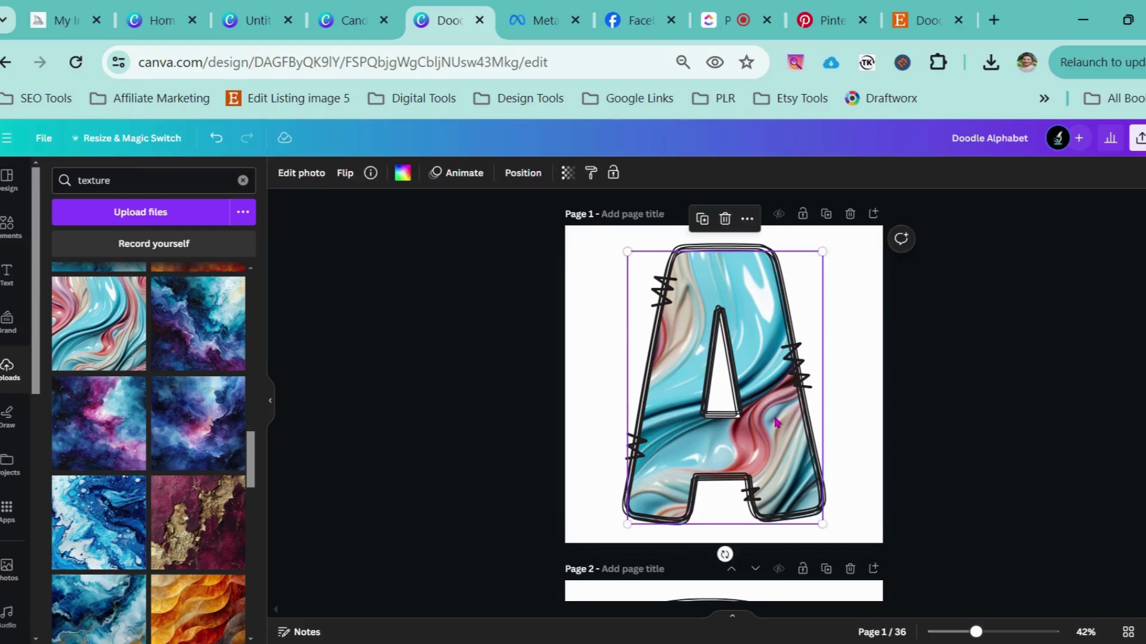
pyautogui.doubleClick(777, 422)
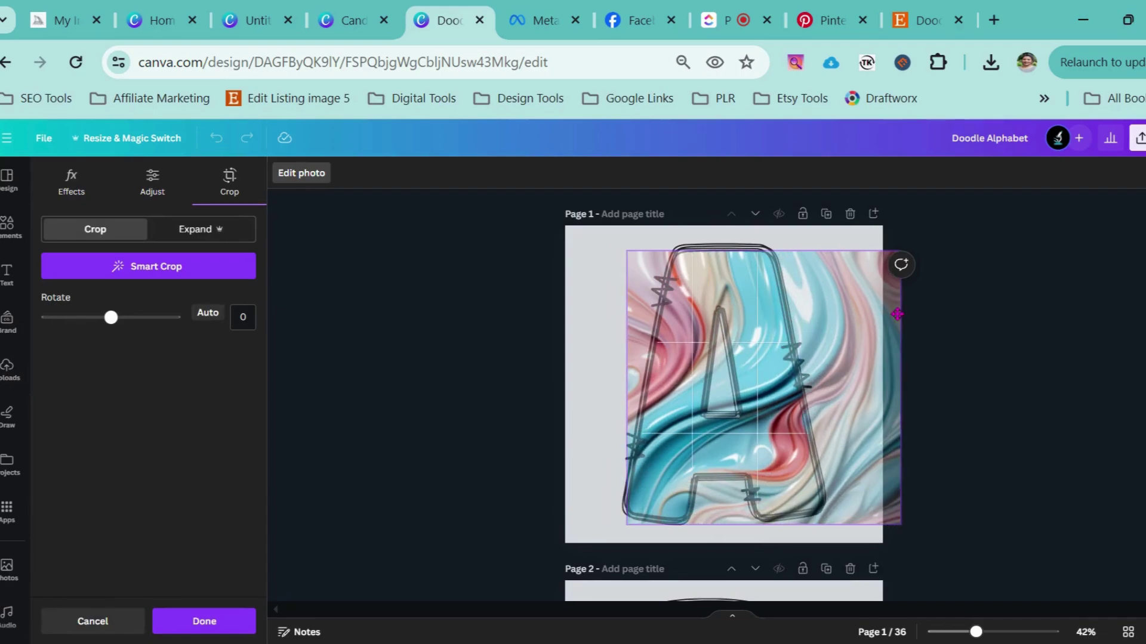
pyautogui.moveTo(864, 320); pyautogui.dragTo(827, 312)
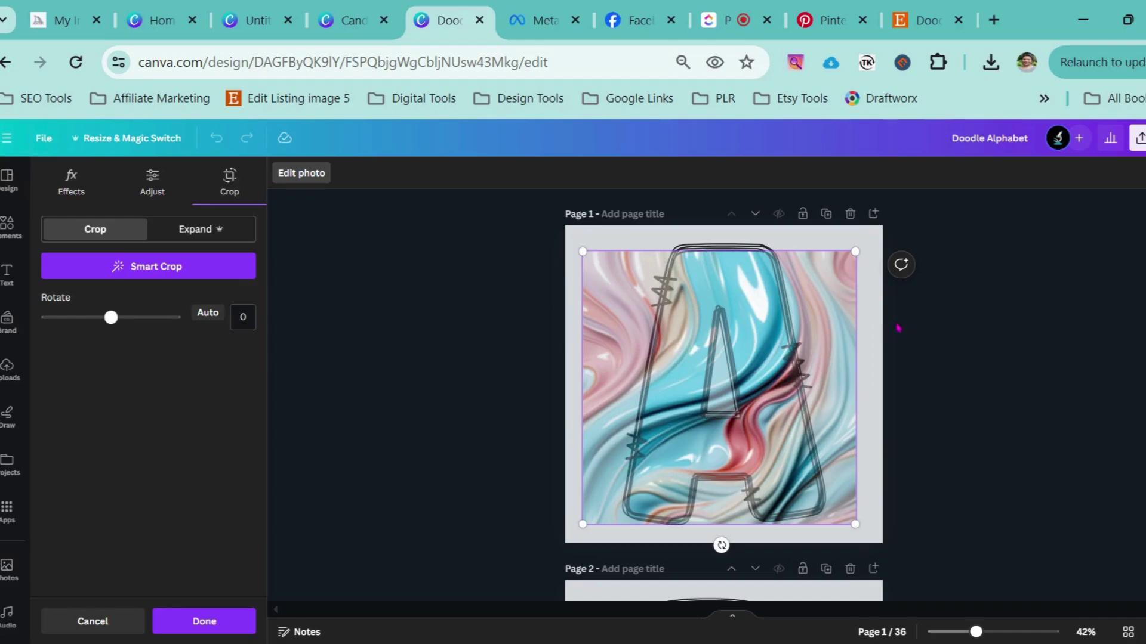
pyautogui.click(879, 325)
pyautogui.scroll(-6, 722, 441)
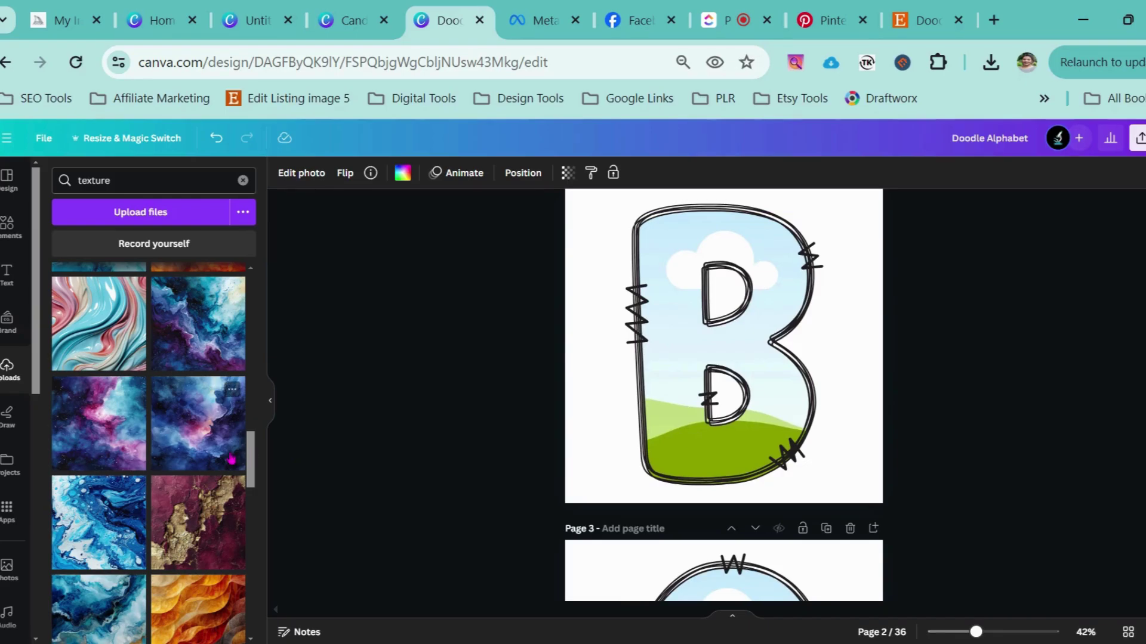
# Step: Try the orange-and-red silk texture in letter B, reposition it, then undo the fill
pyautogui.scroll(-3, 140, 416)
pyautogui.scroll(-2, 139, 416)
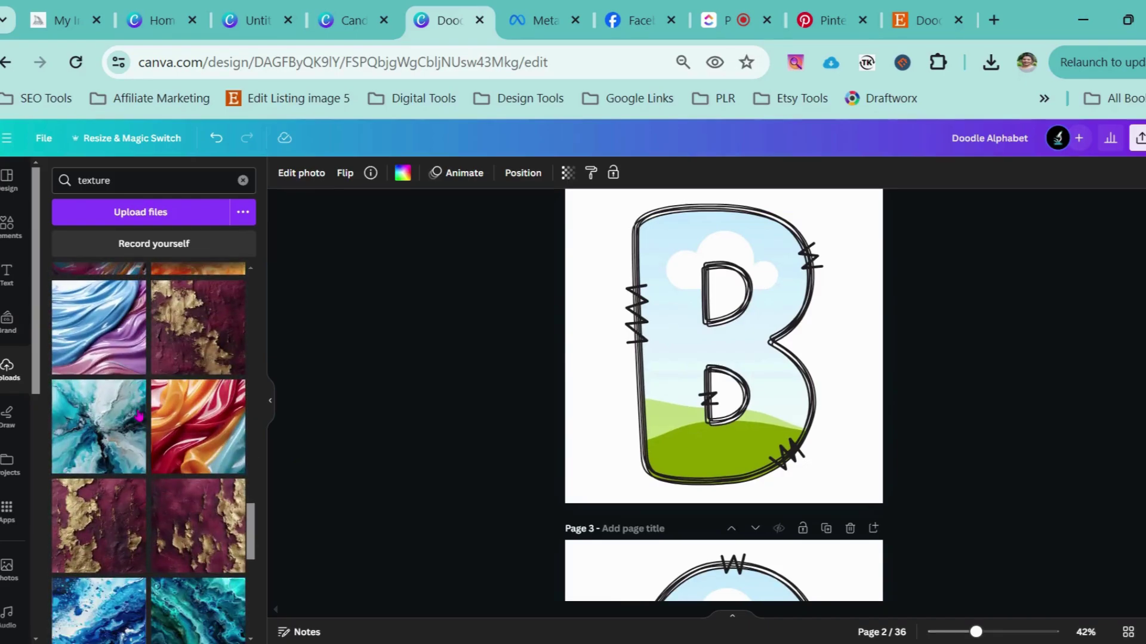
pyautogui.click(822, 386)
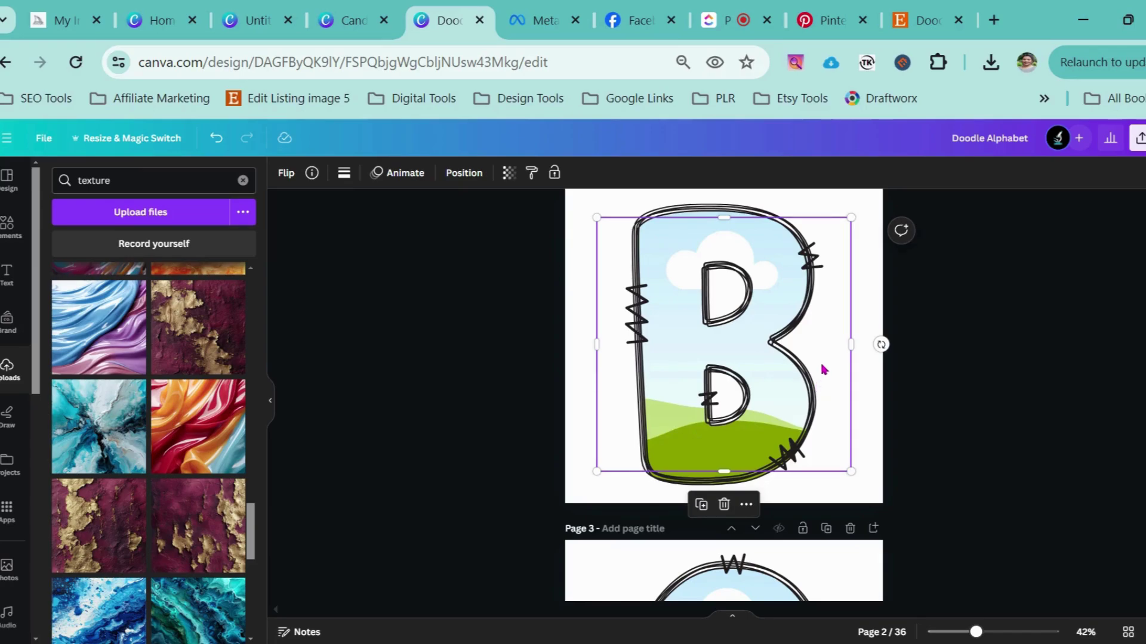
pyautogui.click(197, 427)
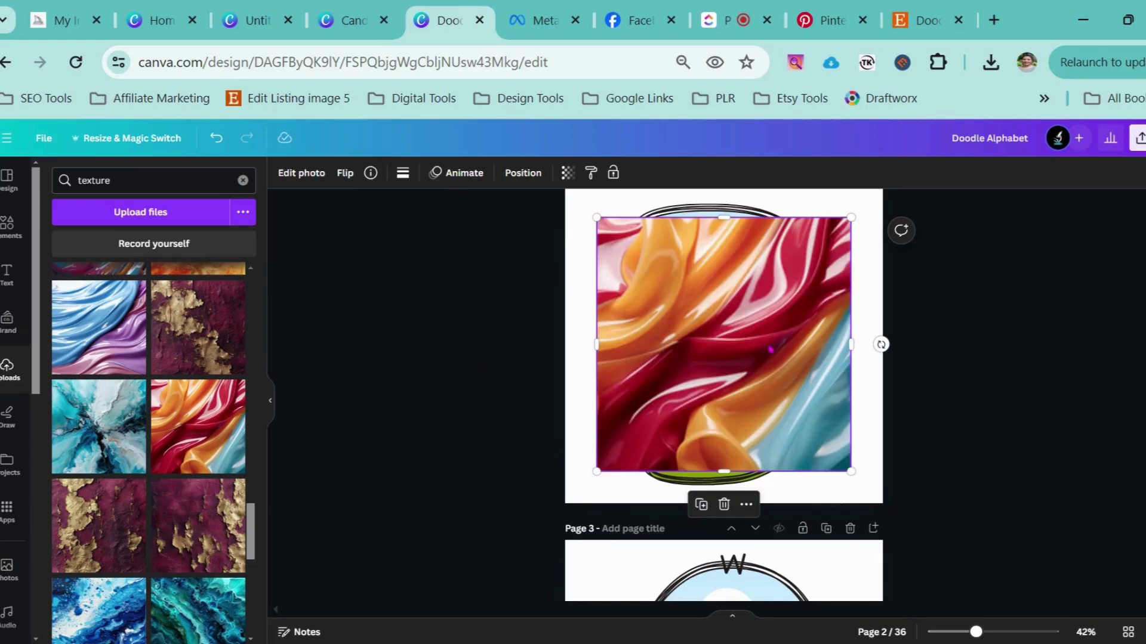
pyautogui.moveTo(773, 324)
pyautogui.mouseDown()
pyautogui.moveTo(773, 347)
pyautogui.moveTo(771, 320)
pyautogui.mouseUp()
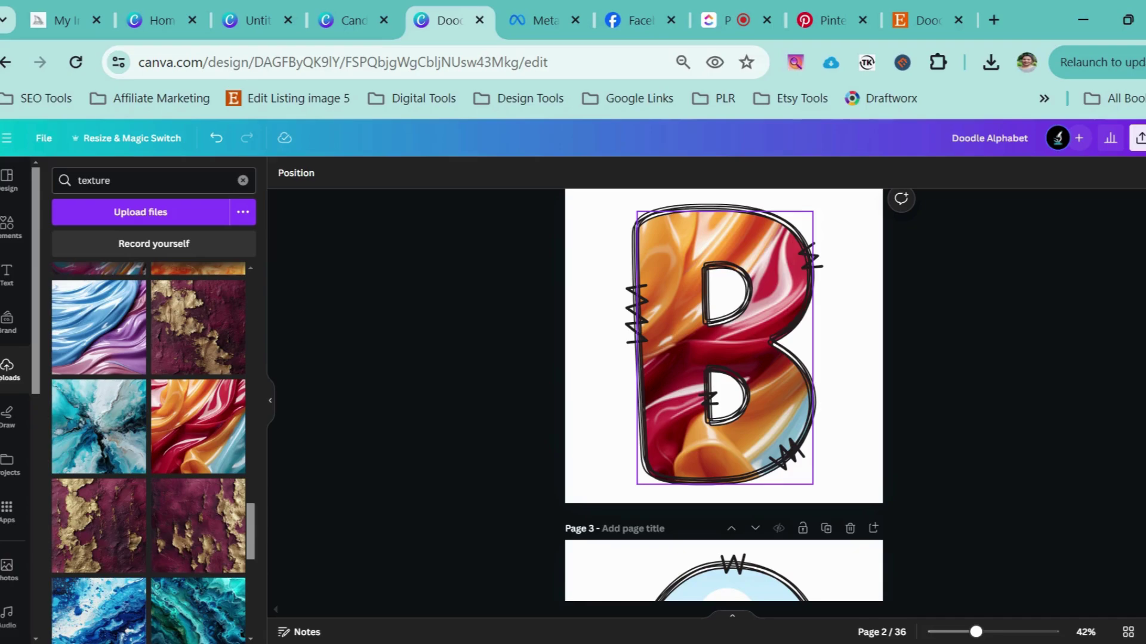
pyautogui.doubleClick(729, 319)
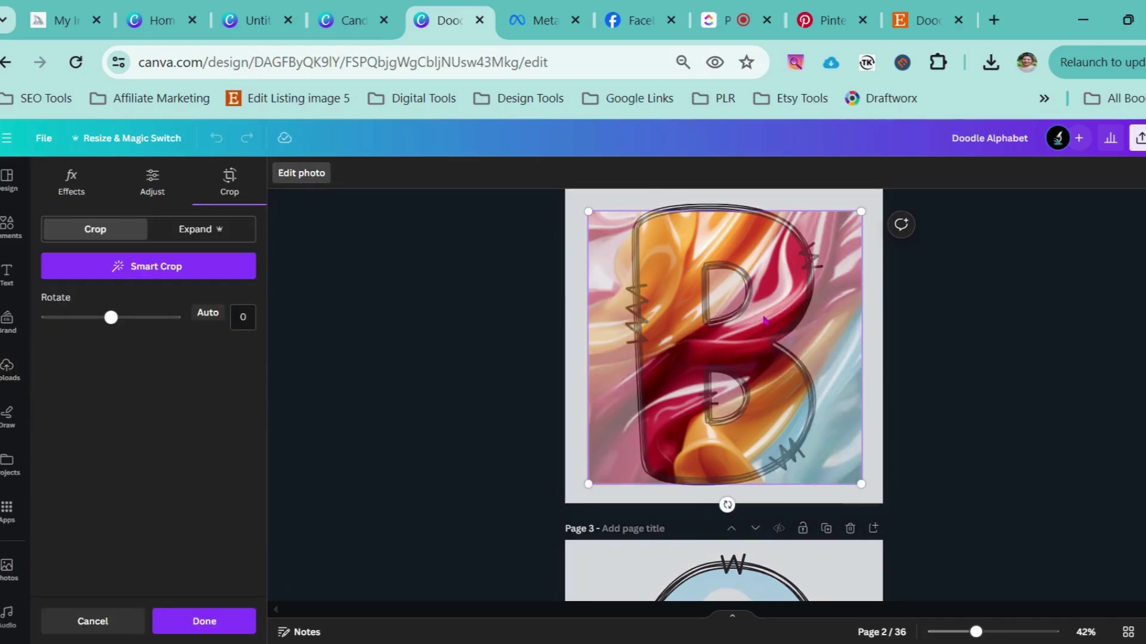
pyautogui.moveTo(729, 319); pyautogui.dragTo(632, 319)
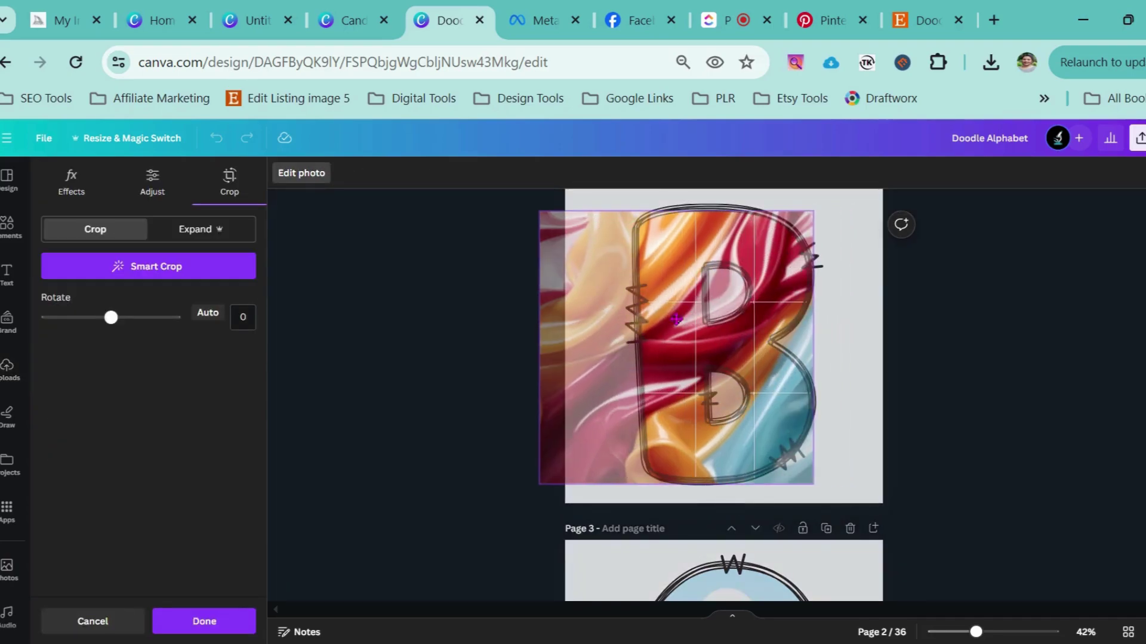
pyautogui.click(836, 330)
pyautogui.hotkey('ctrl', 'z')
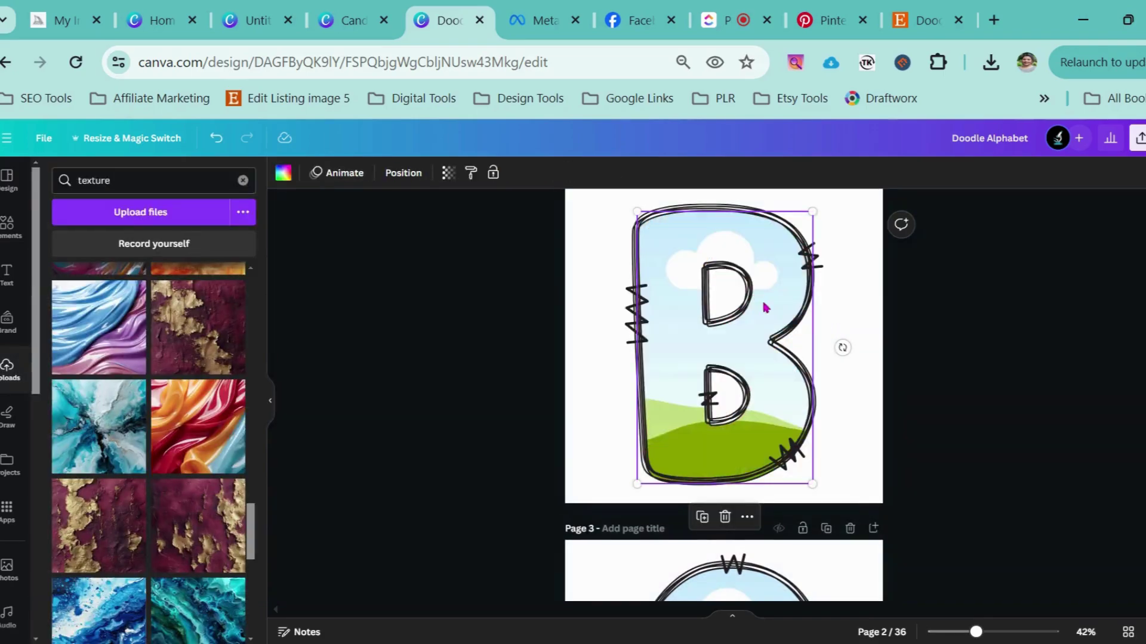
# Step: Scroll through the uploaded texture images in the Uploads panel
pyautogui.scroll(-2, 196, 450)
pyautogui.scroll(-3, 196, 451)
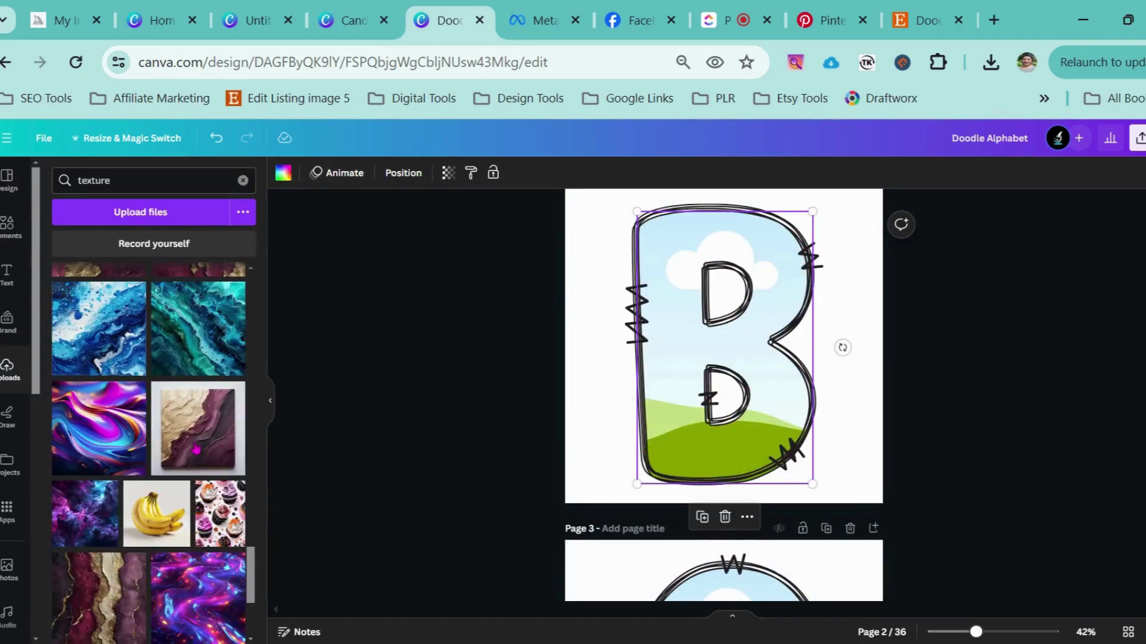
pyautogui.scroll(-3, 137, 427)
pyautogui.scroll(10, 137, 427)
pyautogui.scroll(5, 132, 379)
pyautogui.scroll(-2, 517, 344)
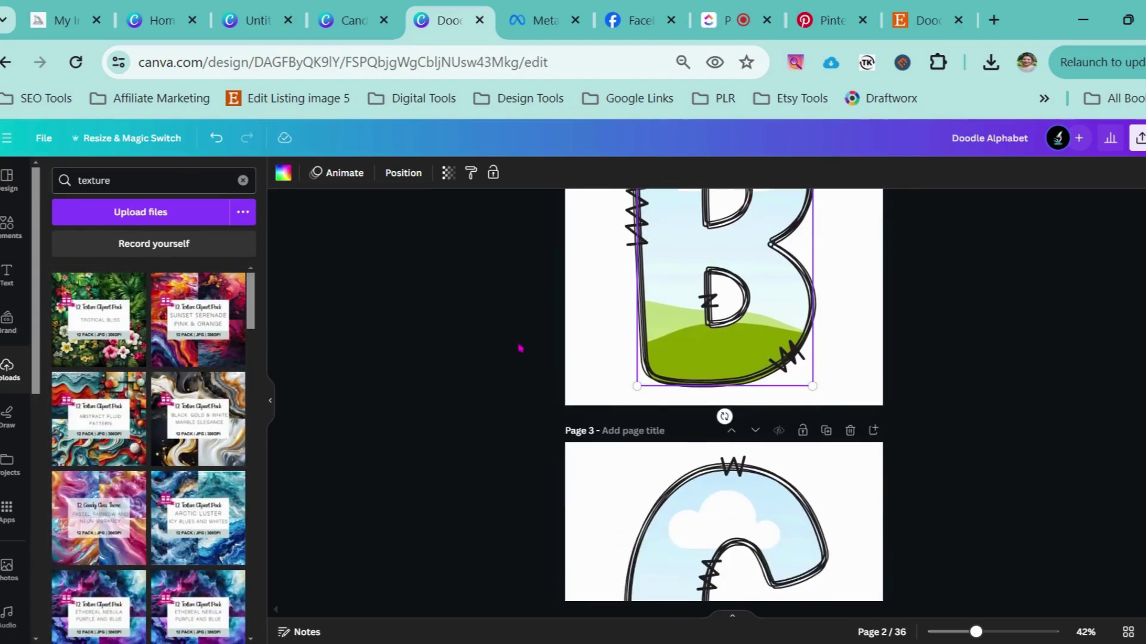
pyautogui.scroll(8, 773, 352)
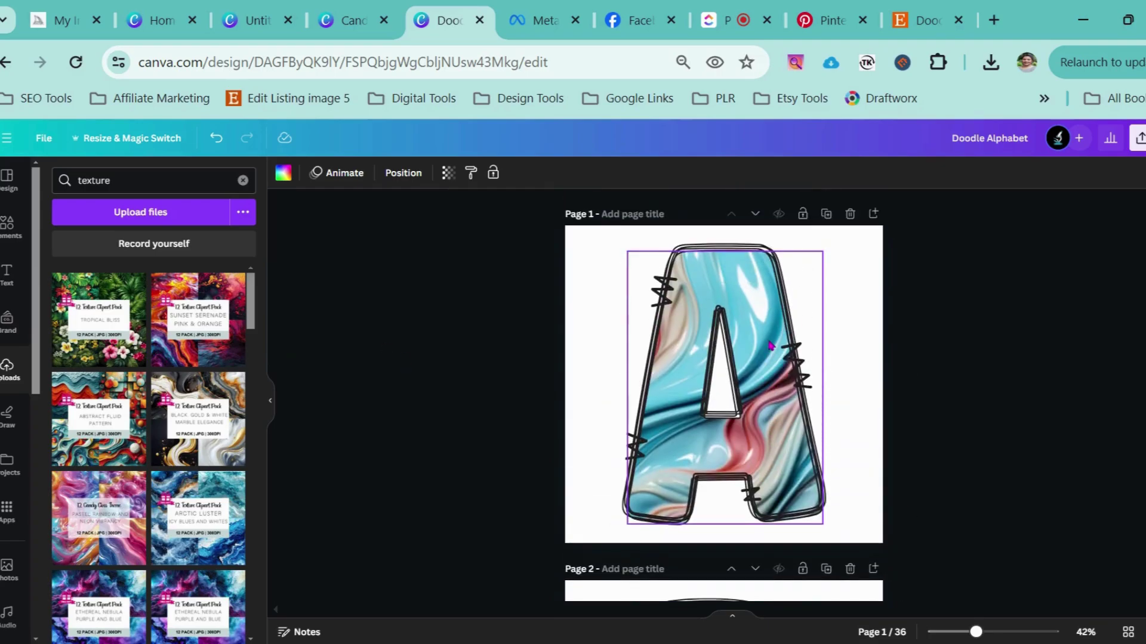
pyautogui.scroll(-4, 779, 448)
pyautogui.scroll(-2, 737, 483)
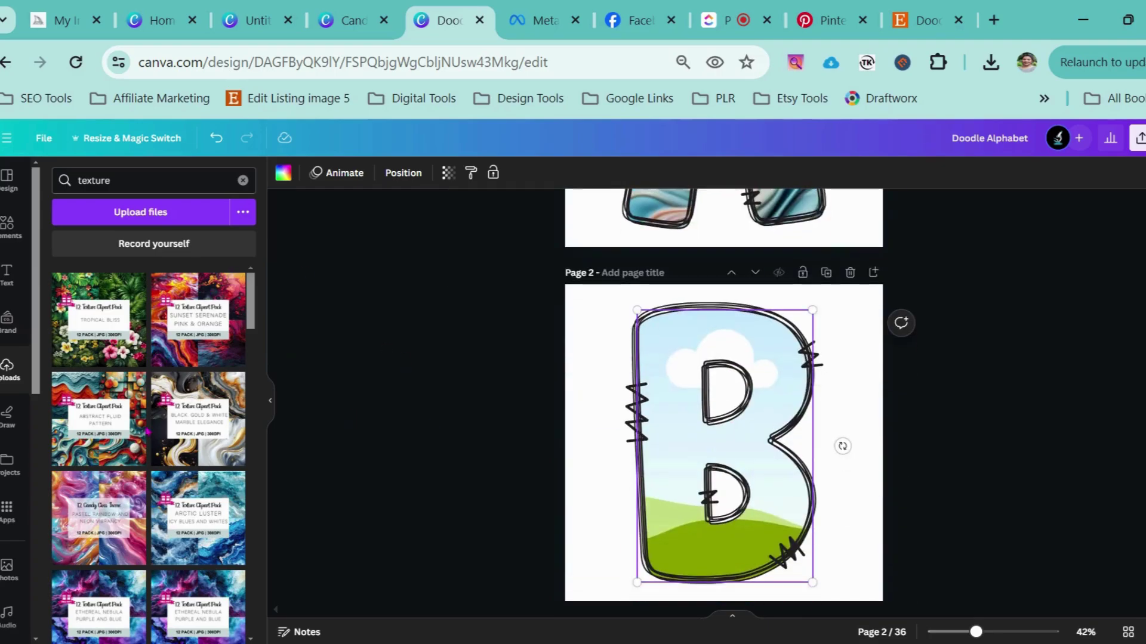
pyautogui.scroll(-10, 131, 418)
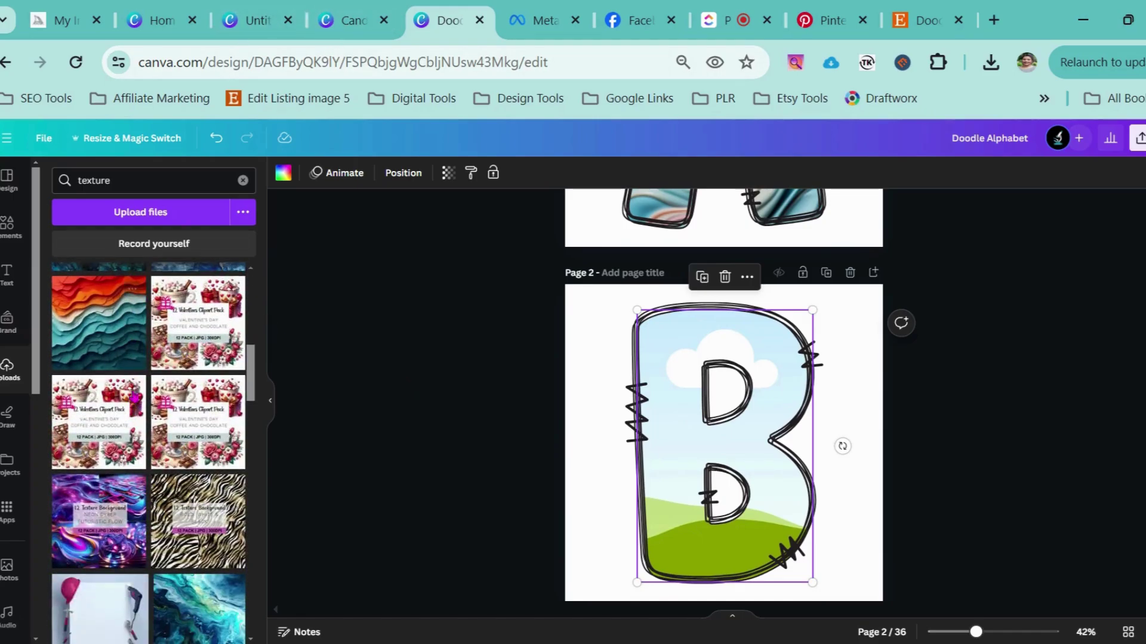
pyautogui.scroll(-8, 132, 391)
pyautogui.scroll(-5, 182, 505)
# Step: Search Uploads for 'candy' images and bring page 1's letter A back into view
pyautogui.click(140, 179)
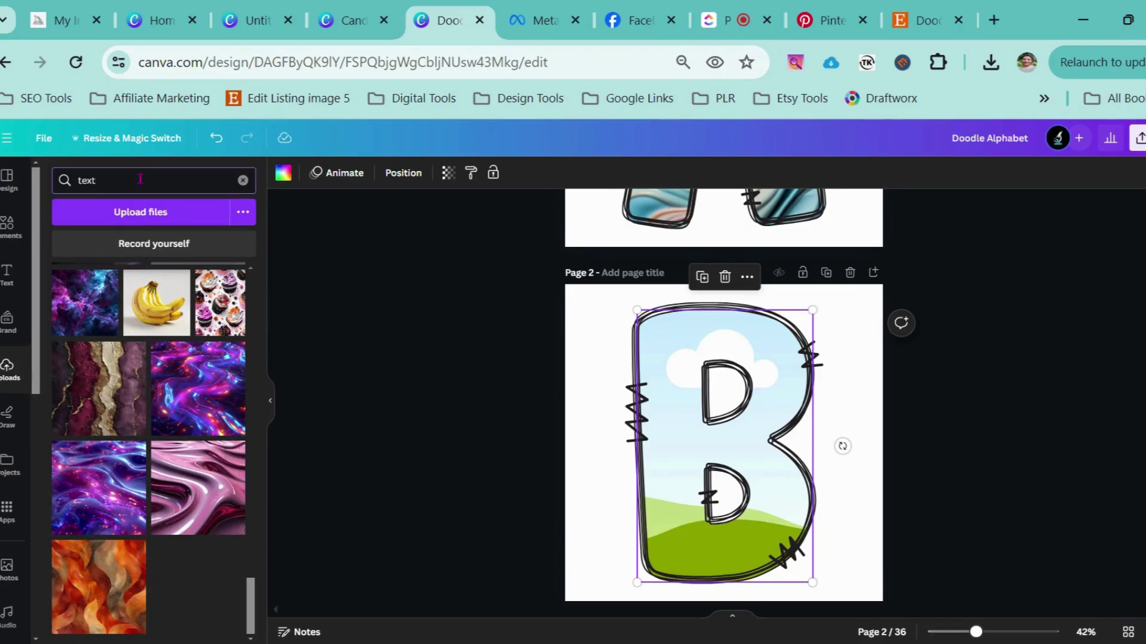
pyautogui.press('BackSpace')
pyautogui.press('BackSpace')
pyautogui.press('BackSpace')
pyautogui.press('BackSpace')
pyautogui.write('te')
pyautogui.write('candy')
pyautogui.press('Return')
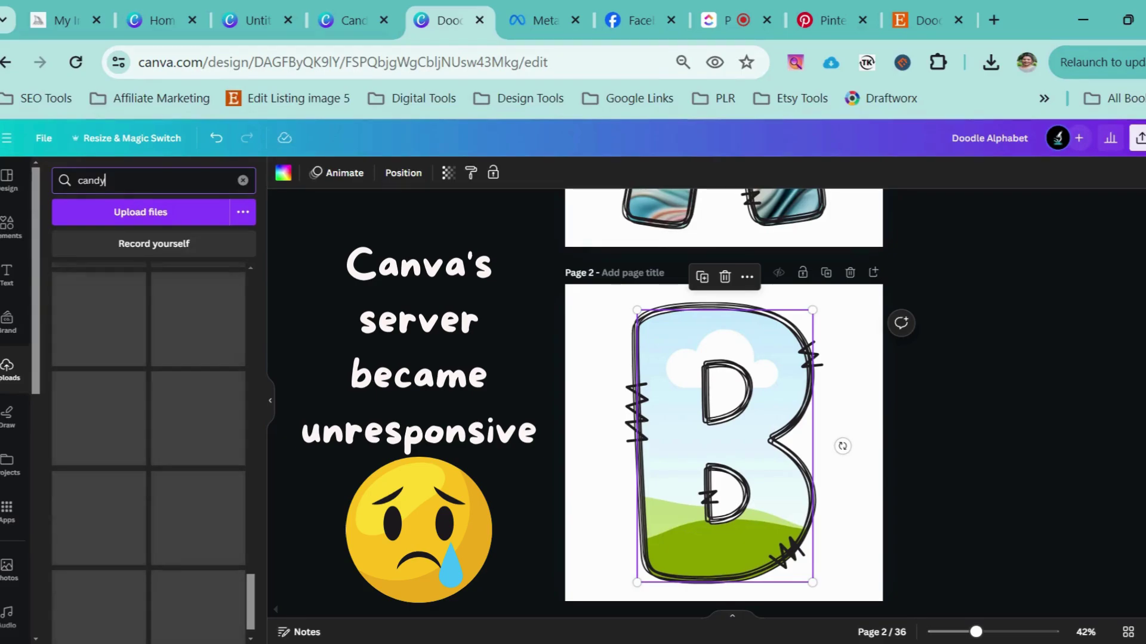
pyautogui.scroll(5, 701, 338)
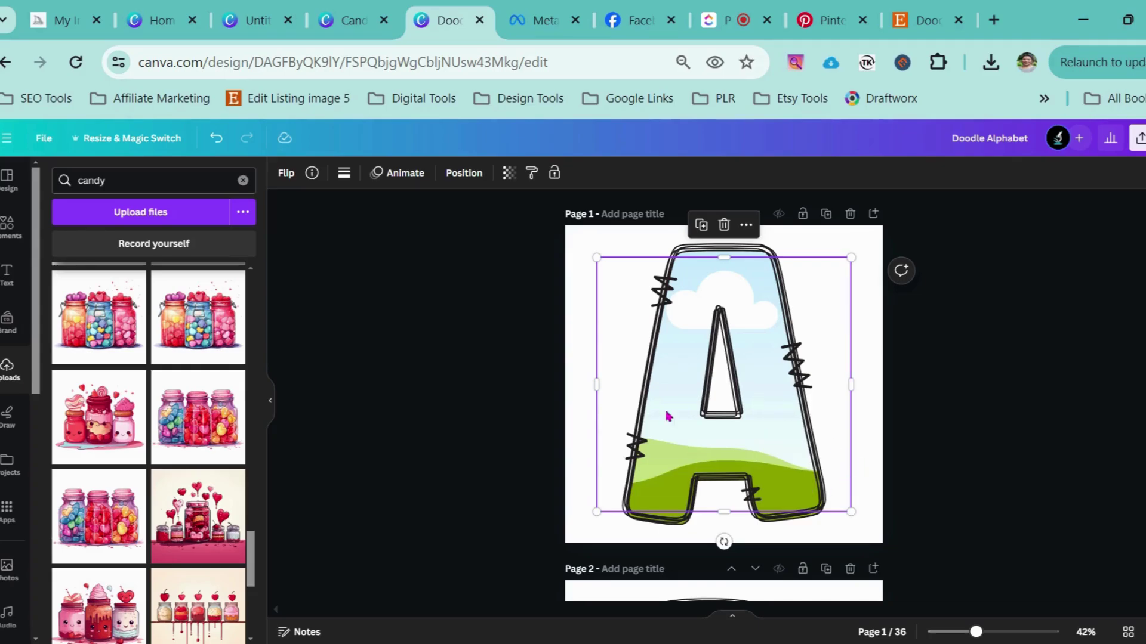
# Step: Undo the accidental black fill on page 1's letter A
pyautogui.click(583, 253)
pyautogui.scroll(-5, 452, 355)
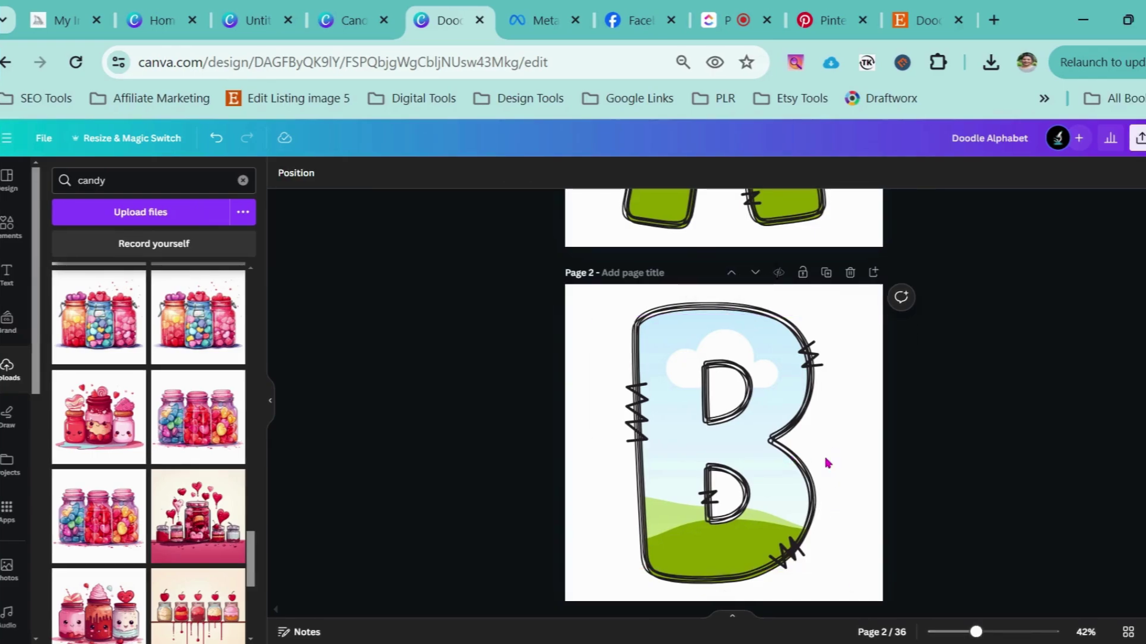
pyautogui.scroll(5, 827, 463)
pyautogui.click(796, 302)
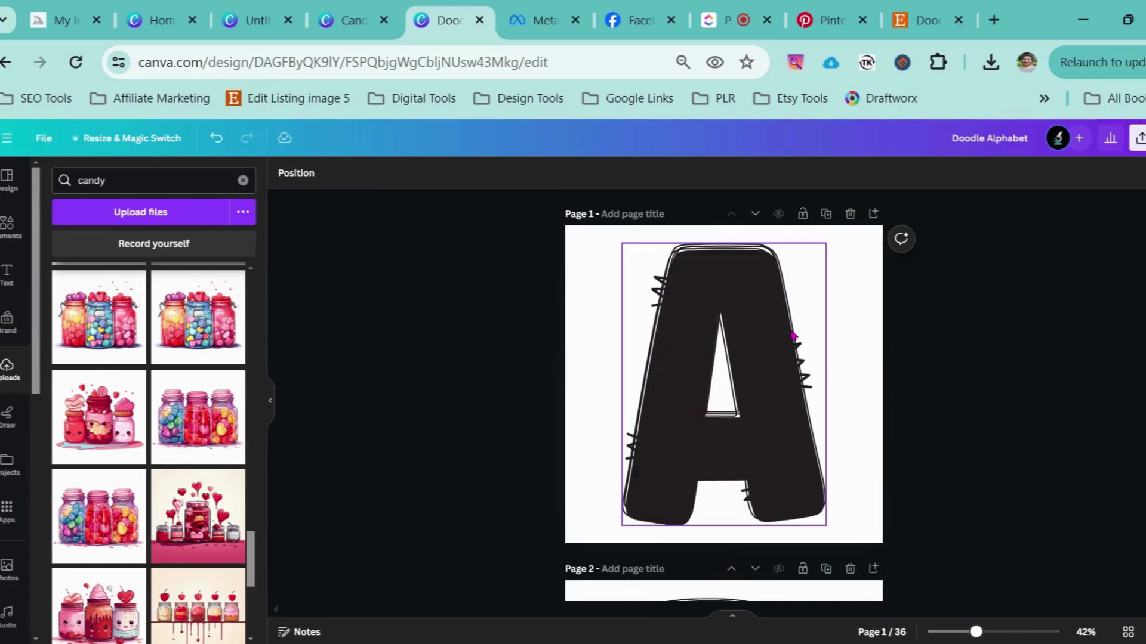
pyautogui.hotkey('ctrl', 'z')
pyautogui.click(614, 317)
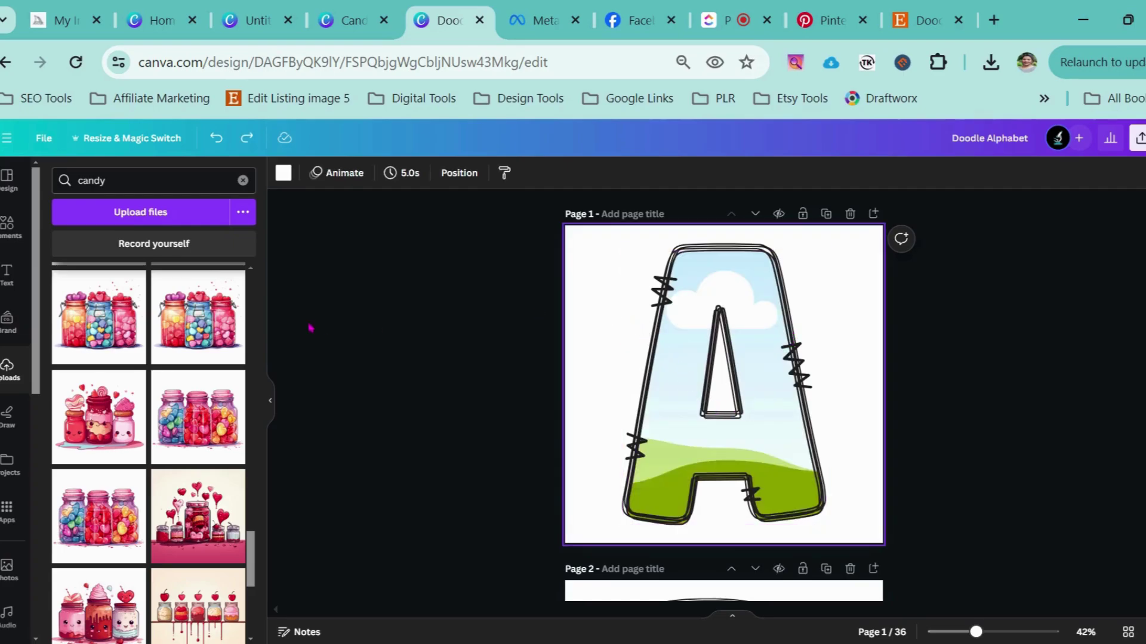
# Step: Try pulling the sky picture out of the A and placing the candy-jar picture in the C
pyautogui.moveTo(713, 370); pyautogui.dragTo(682, 296)
pyautogui.scroll(-8, 681, 296)
pyautogui.scroll(-3, 704, 453)
pyautogui.moveTo(198, 317); pyautogui.dragTo(770, 429)
pyautogui.moveTo(165, 333); pyautogui.dragTo(203, 342)
# Step: Undo a stray move of the letter C frame and shift the picture inside the D
pyautogui.click(617, 364)
pyautogui.moveTo(617, 302)
pyautogui.mouseDown()
pyautogui.moveTo(617, 351)
pyautogui.moveTo(615, 300)
pyautogui.mouseUp()
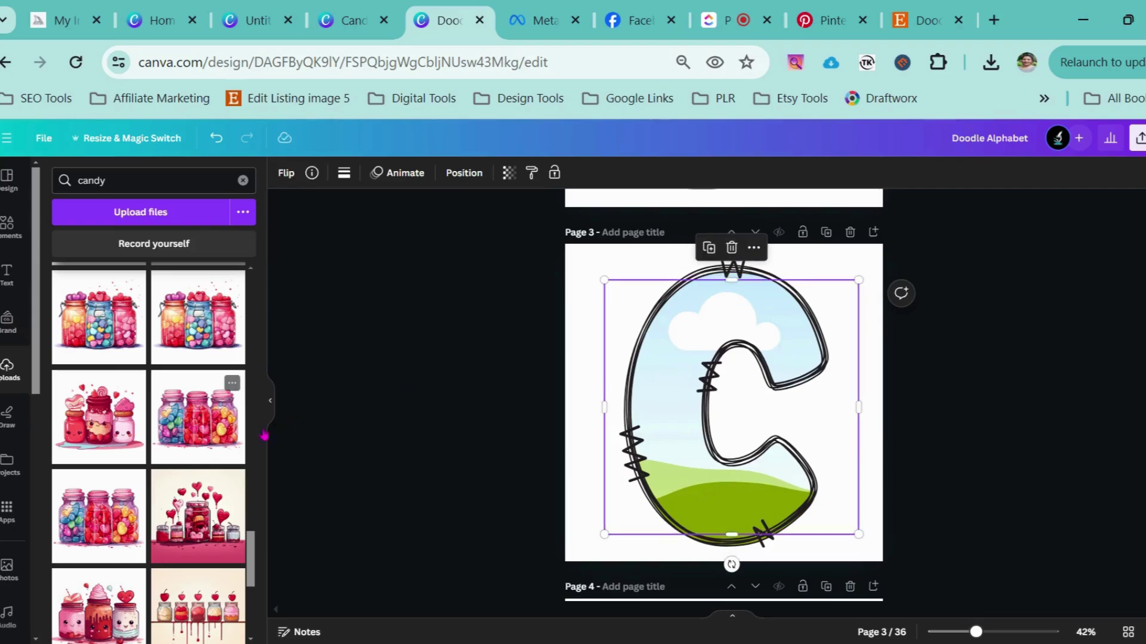
pyautogui.moveTo(634, 395); pyautogui.dragTo(677, 413)
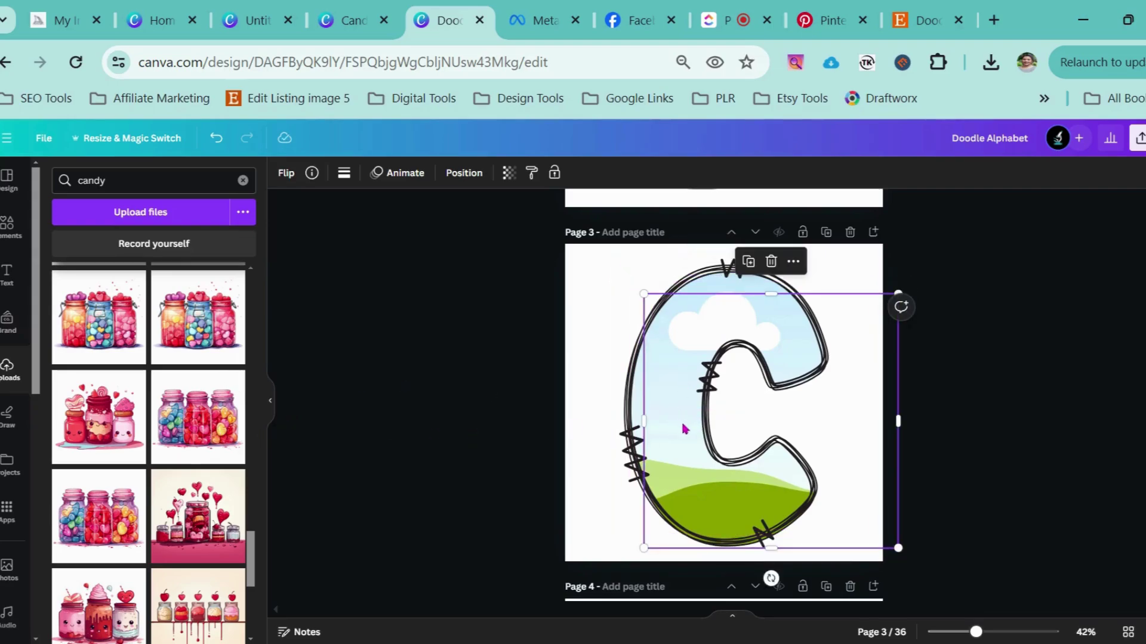
pyautogui.hotkey('ctrl', 'z')
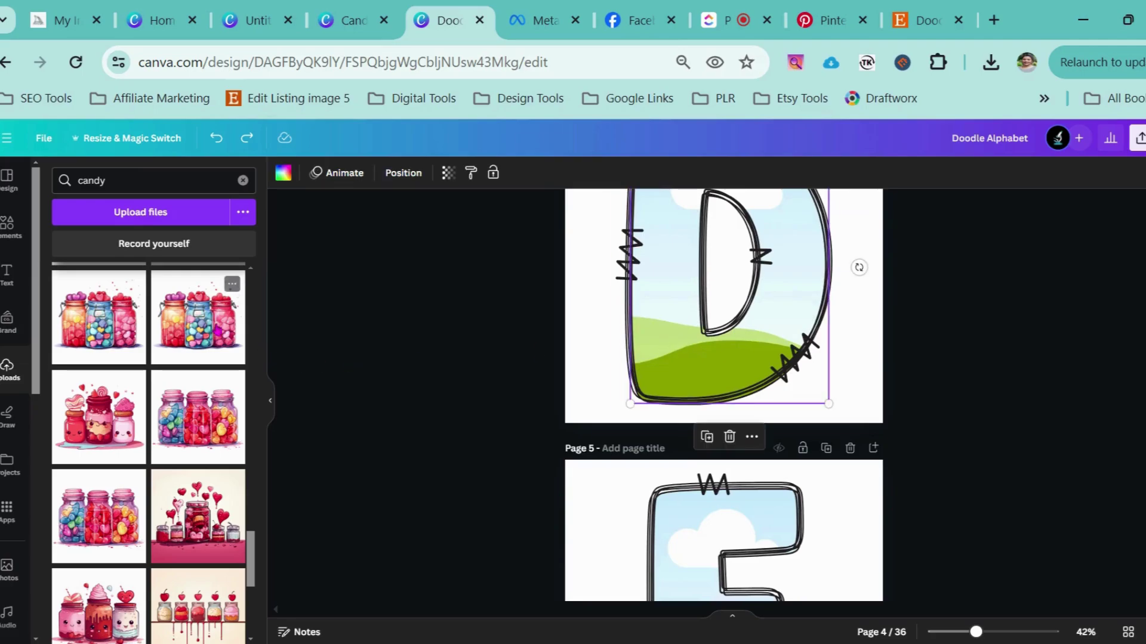
pyautogui.doubleClick(596, 376)
pyautogui.moveTo(596, 376); pyautogui.dragTo(663, 374)
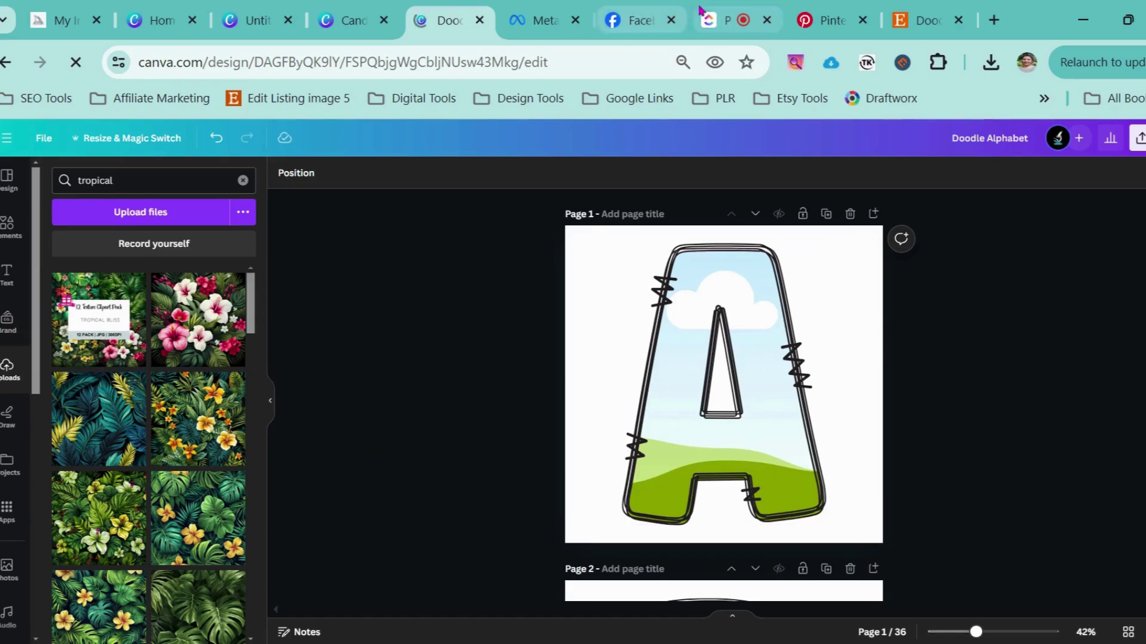
# Step: Replace page 1's letter A sky-and-grass fill with the pink hibiscus upload
pyautogui.hotkey('ctrl', 'a')
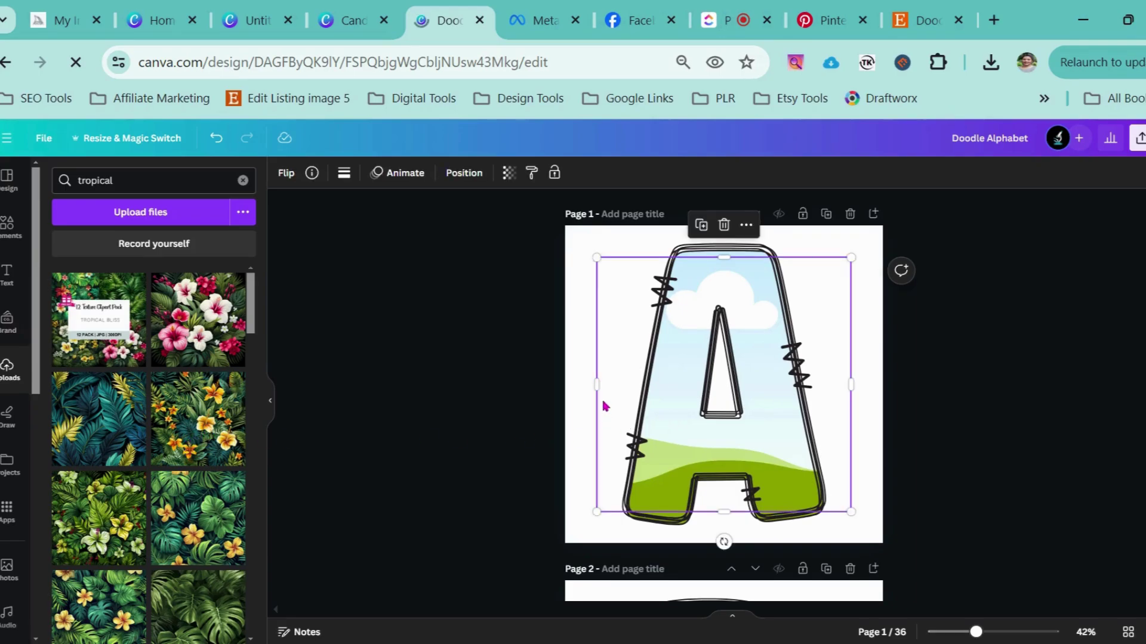
pyautogui.click(633, 328)
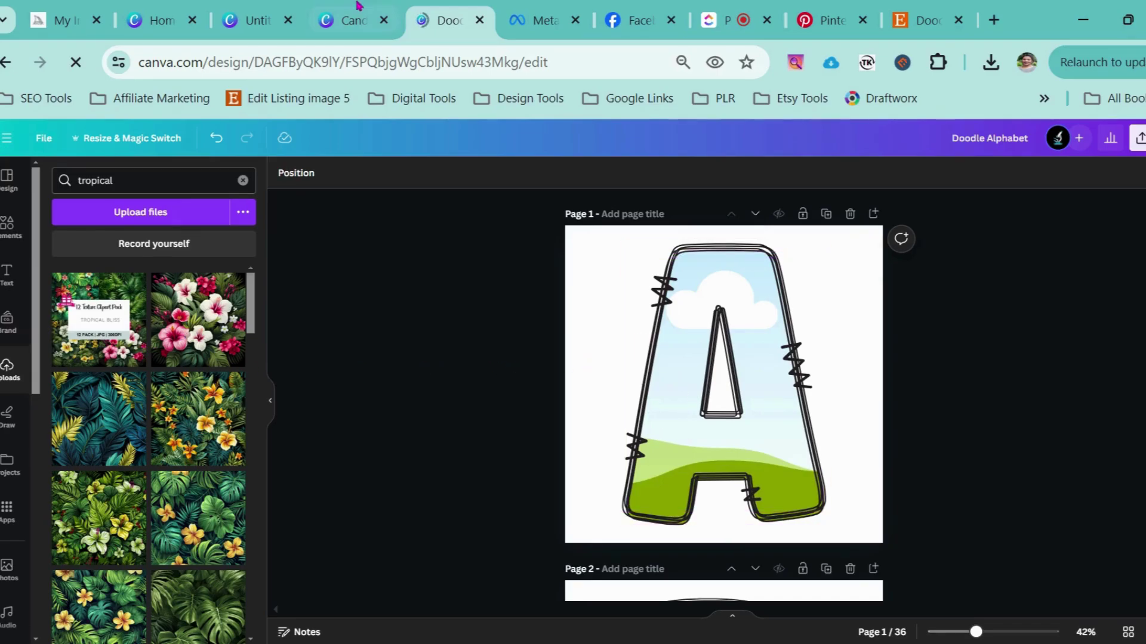
pyautogui.click(184, 330)
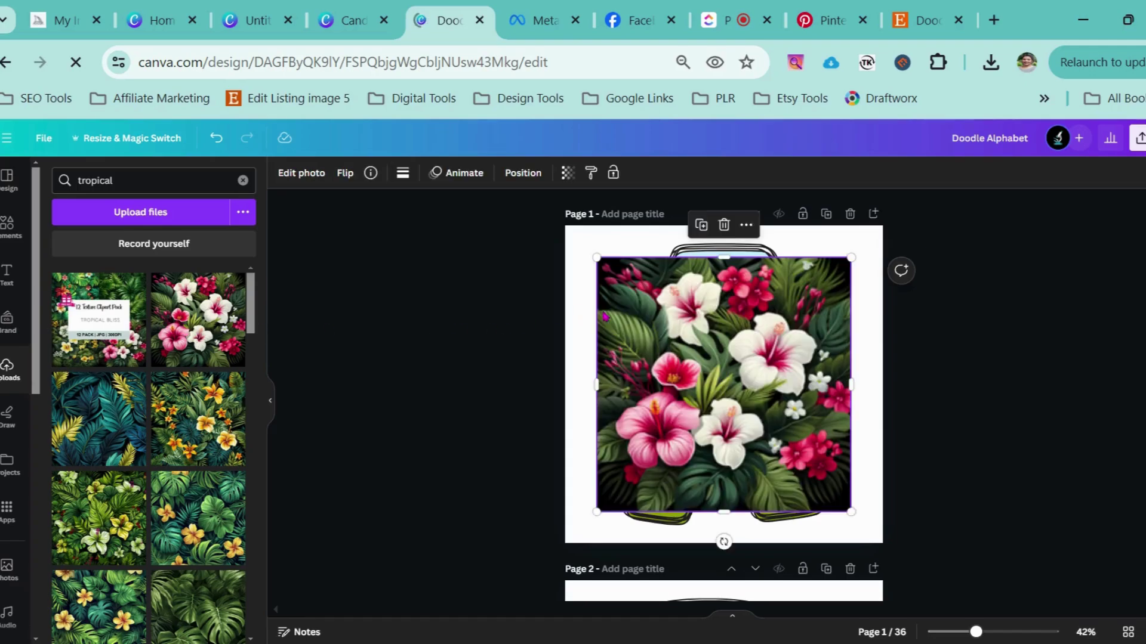
pyautogui.moveTo(605, 317); pyautogui.dragTo(663, 367)
pyautogui.scroll(-5, 663, 367)
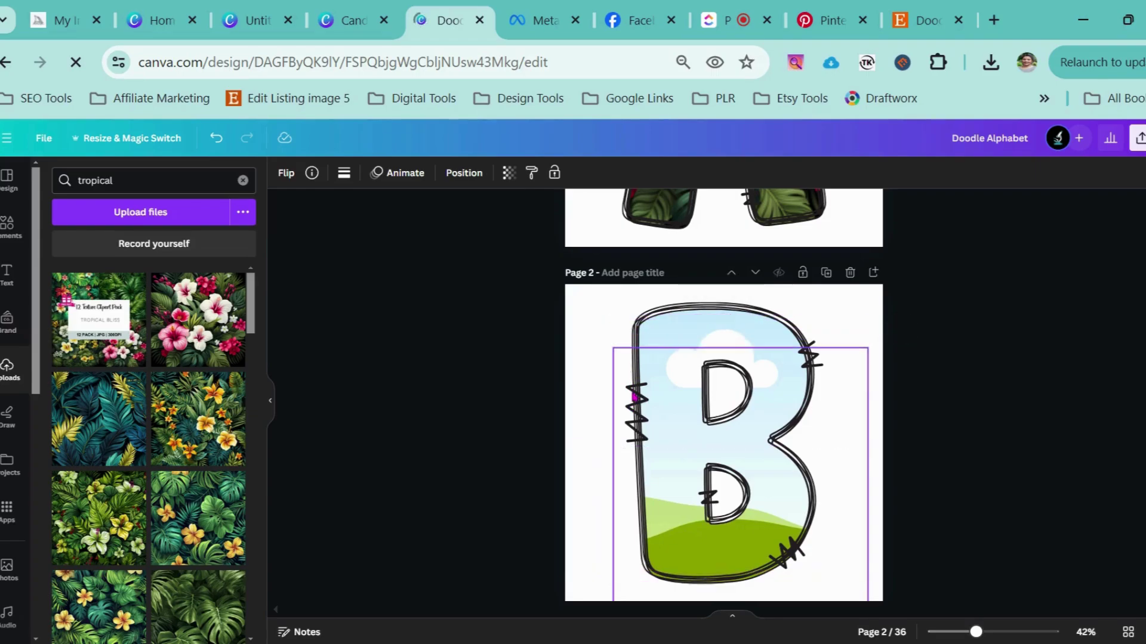
pyautogui.click(624, 352)
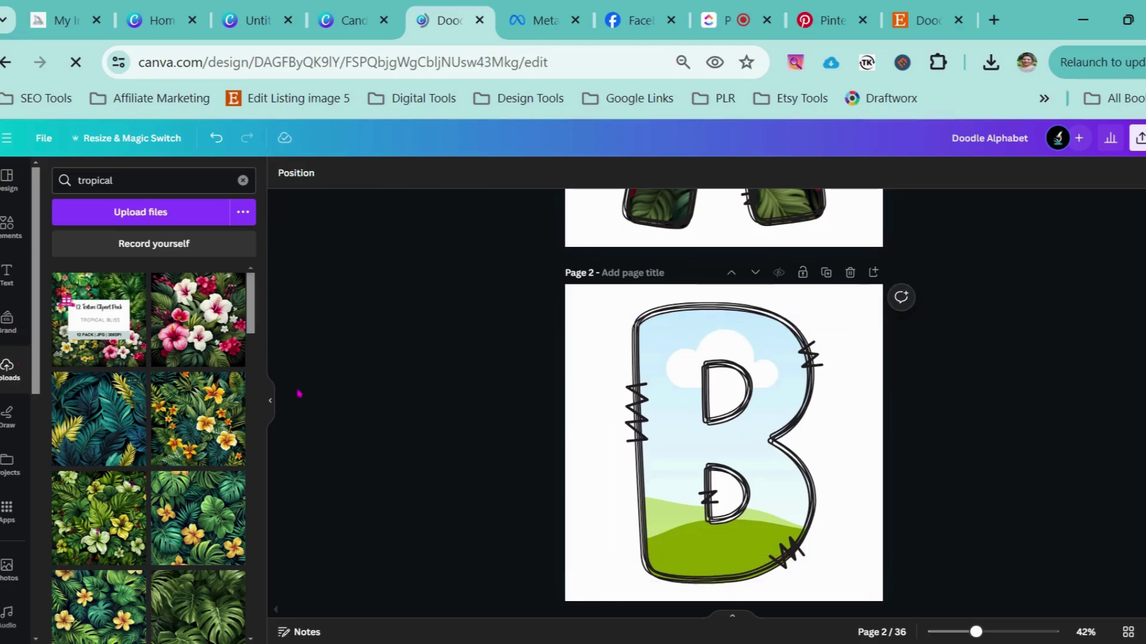
pyautogui.scroll(5, 710, 417)
# Step: Fill page 2's letter B with the yellow-flower tropical texture
pyautogui.scroll(-5, 712, 461)
pyautogui.scroll(-2, 712, 462)
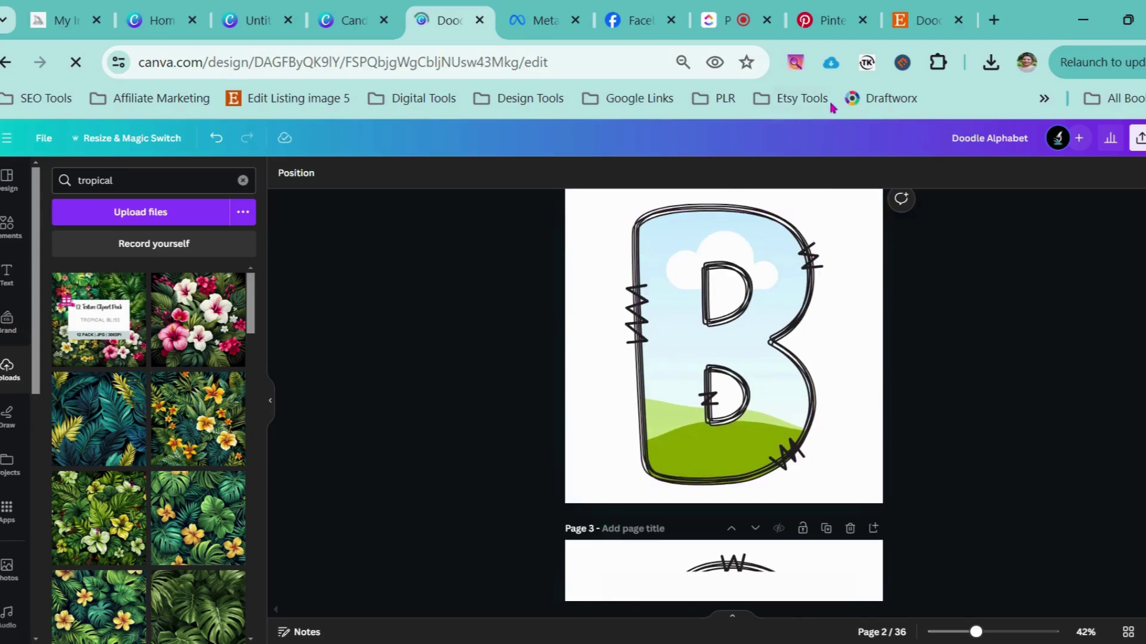
pyautogui.click(179, 397)
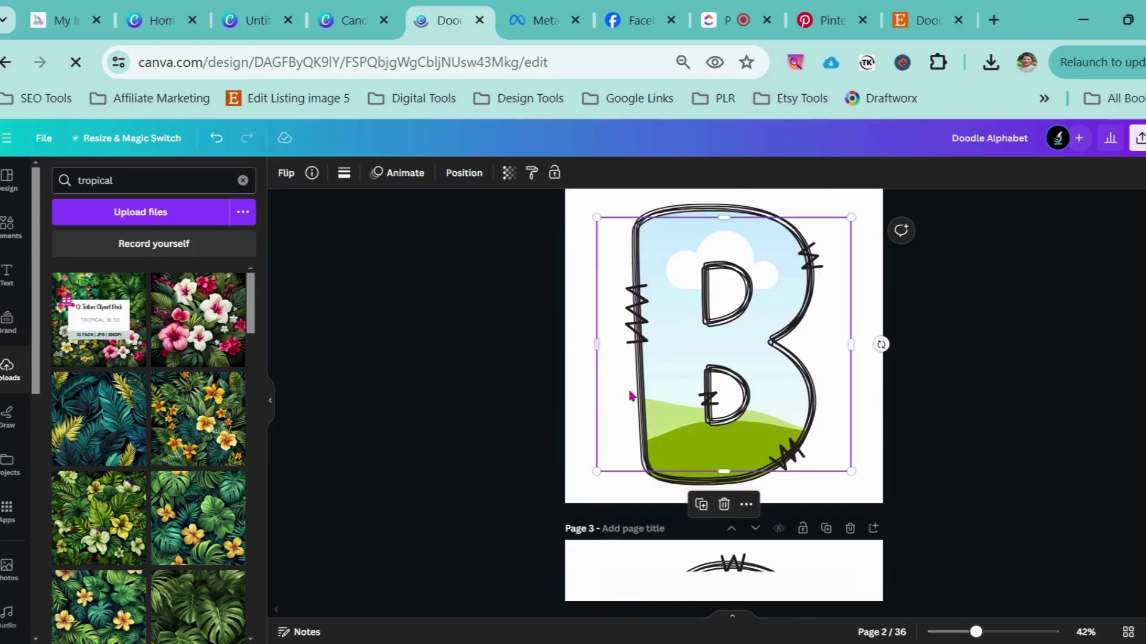
pyautogui.moveTo(669, 416); pyautogui.dragTo(683, 410)
pyautogui.click(614, 410)
pyautogui.scroll(6, 614, 412)
pyautogui.scroll(-8, 613, 409)
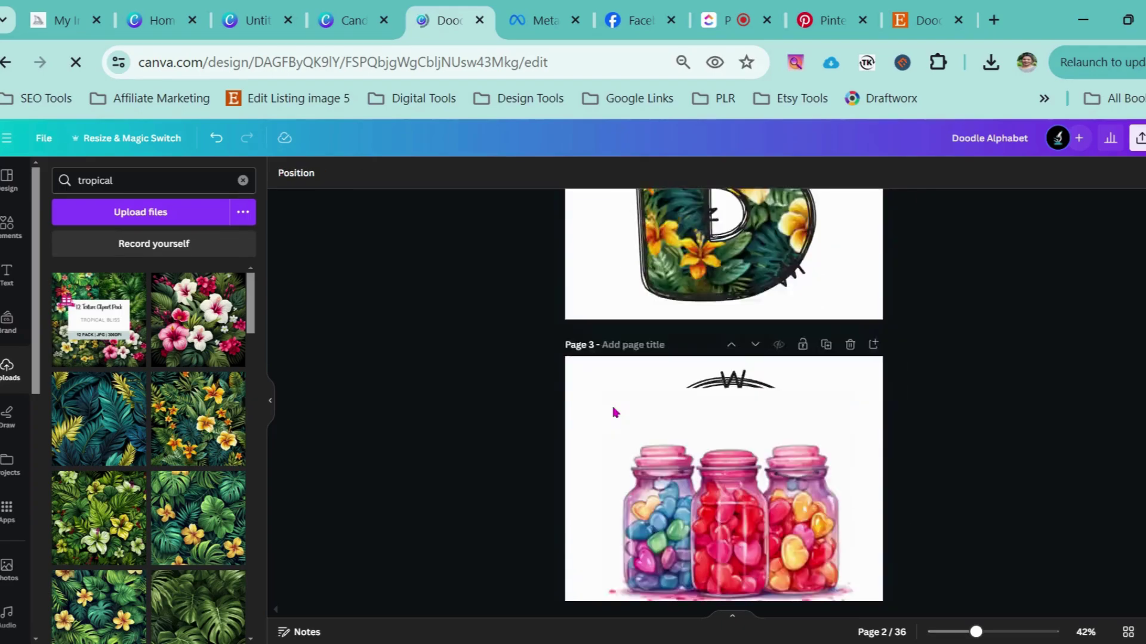
# Step: Undo the candy-jar fill in the letter C and recentre the C on page 3
pyautogui.moveTo(671, 385); pyautogui.dragTo(650, 391)
pyautogui.click(689, 373)
pyautogui.hotkey('ctrl', 'z')
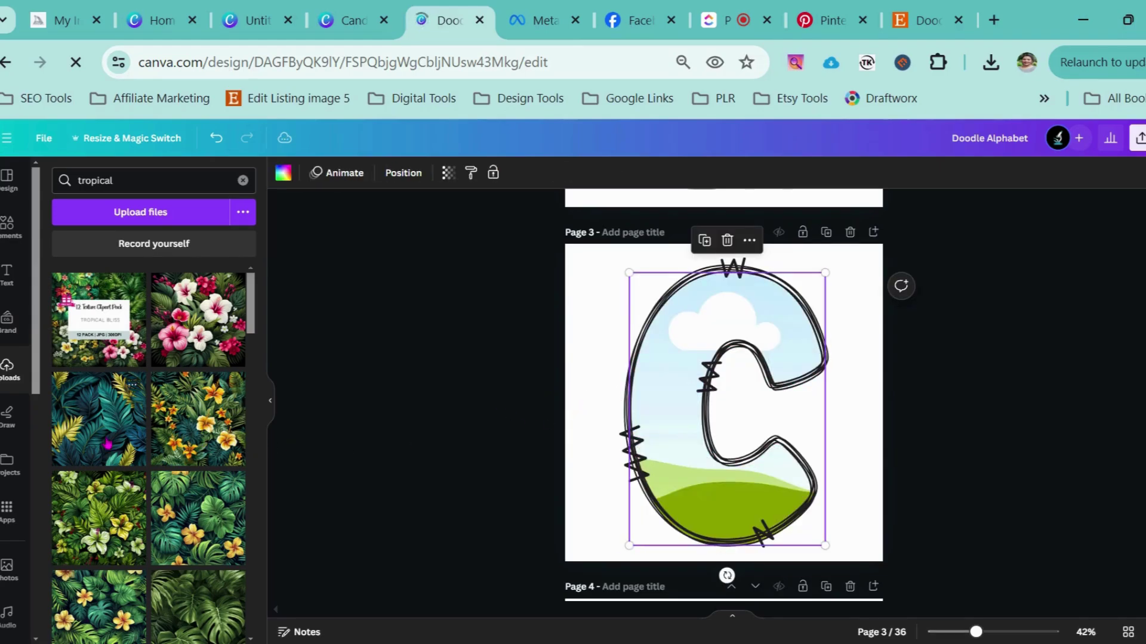
pyautogui.click(612, 405)
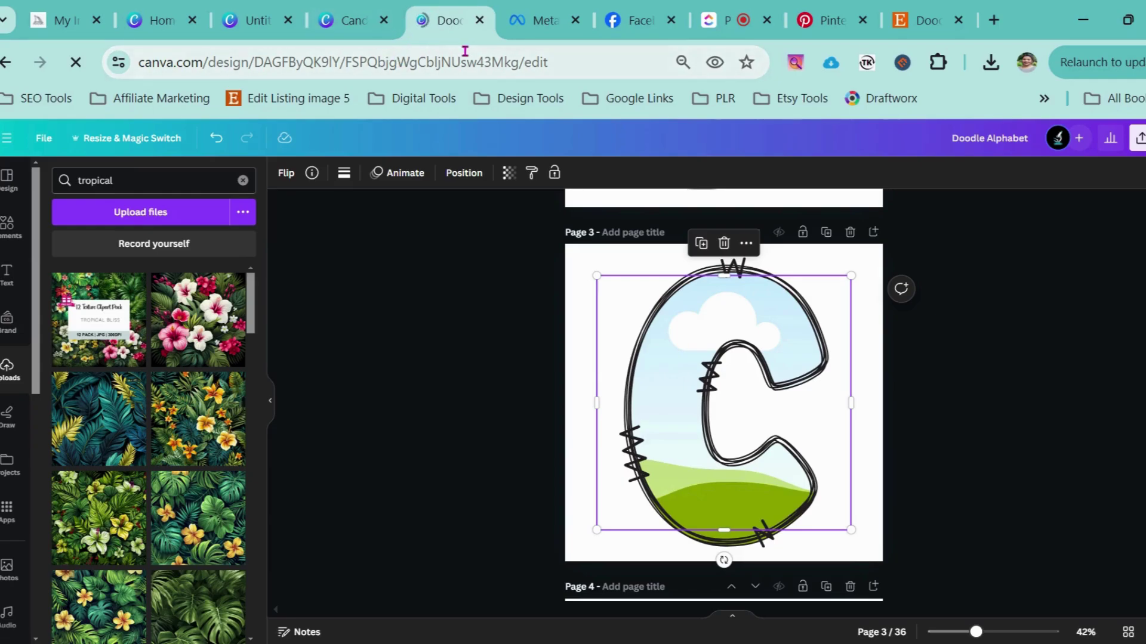
pyautogui.click(578, 273)
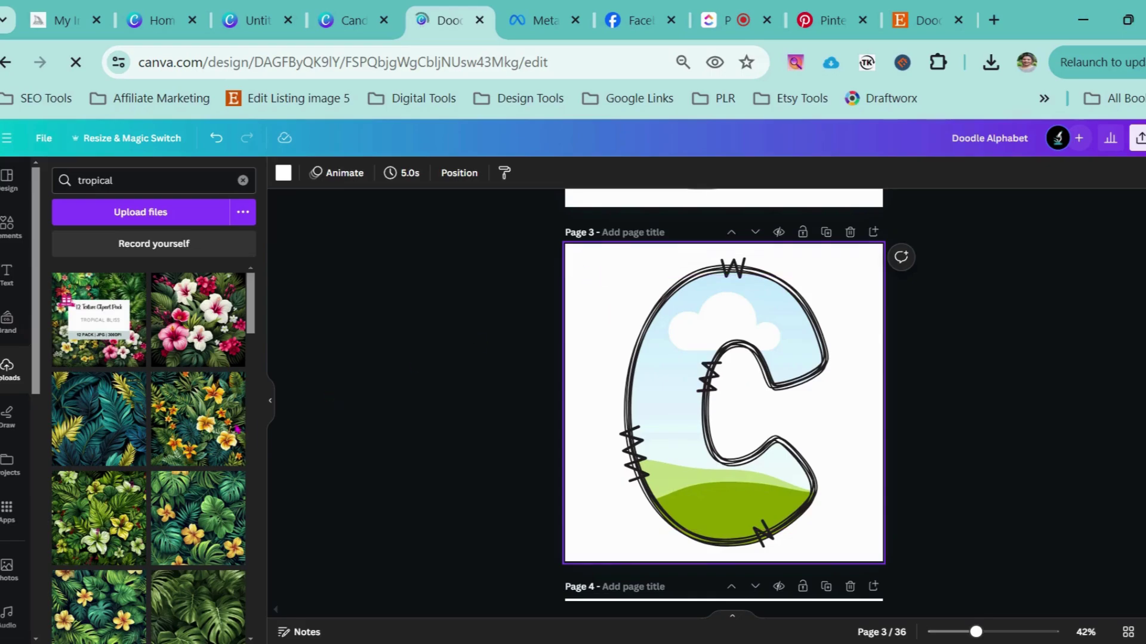
pyautogui.click(643, 339)
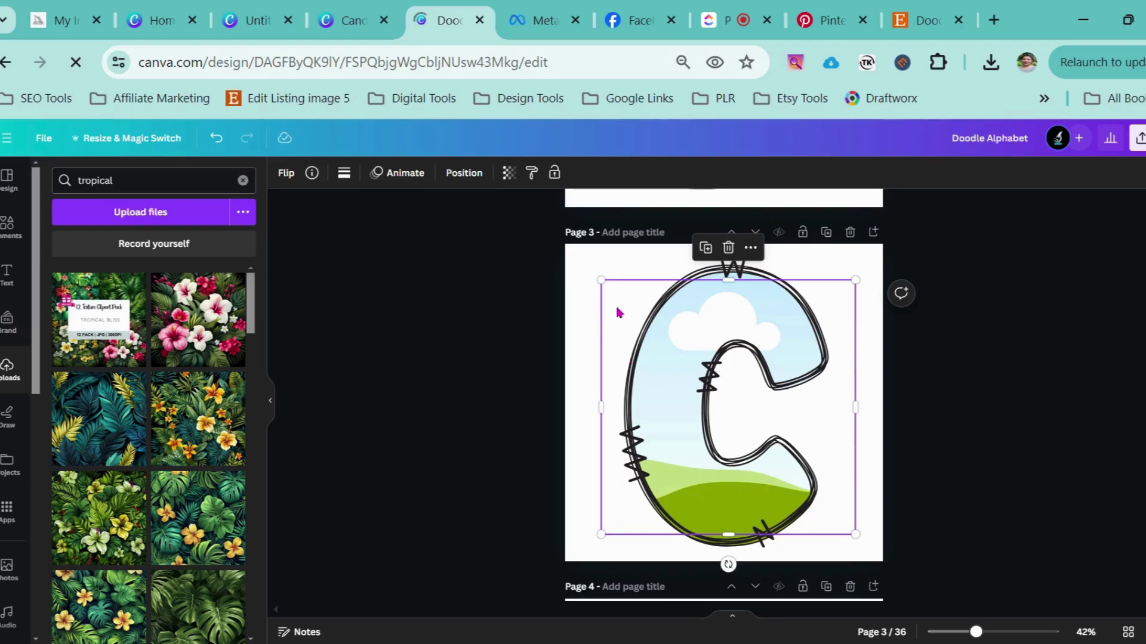
pyautogui.moveTo(619, 313); pyautogui.dragTo(635, 300)
# Step: Adjust the picture inside page 4's letter D, then undo the crop change
pyautogui.scroll(-5, 609, 378)
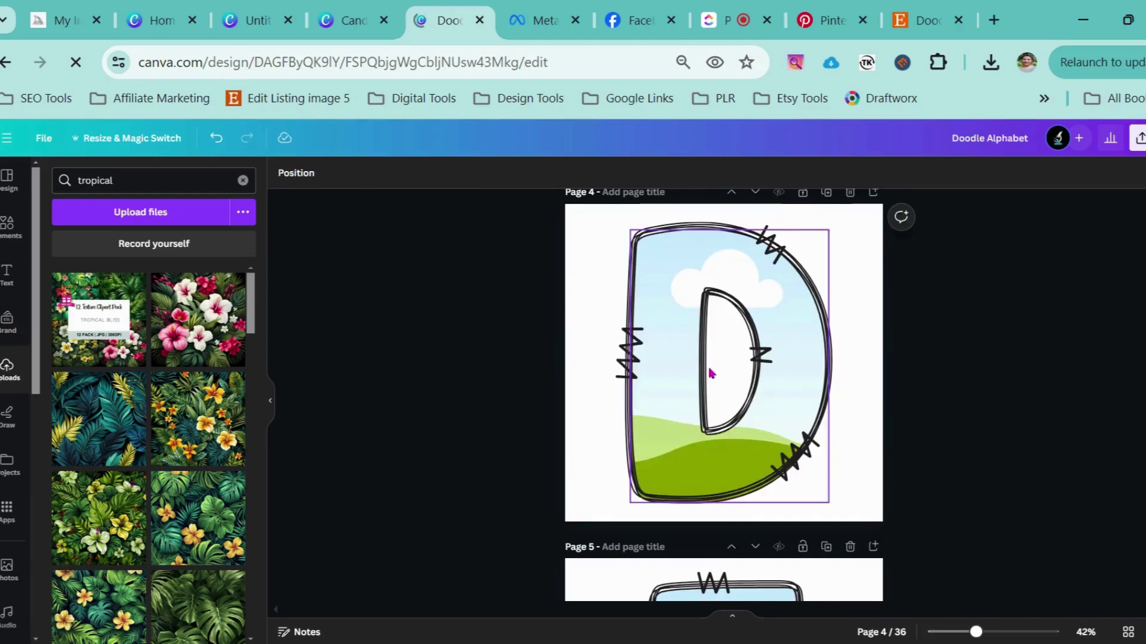
pyautogui.scroll(-5, 197, 418)
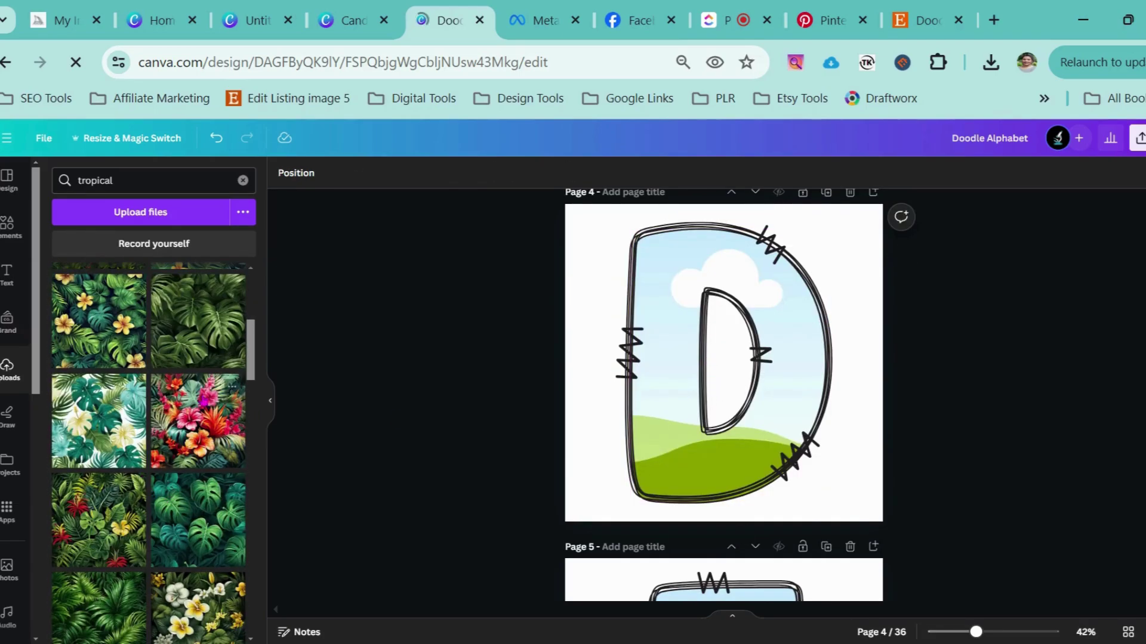
pyautogui.click(688, 368)
pyautogui.click(576, 239)
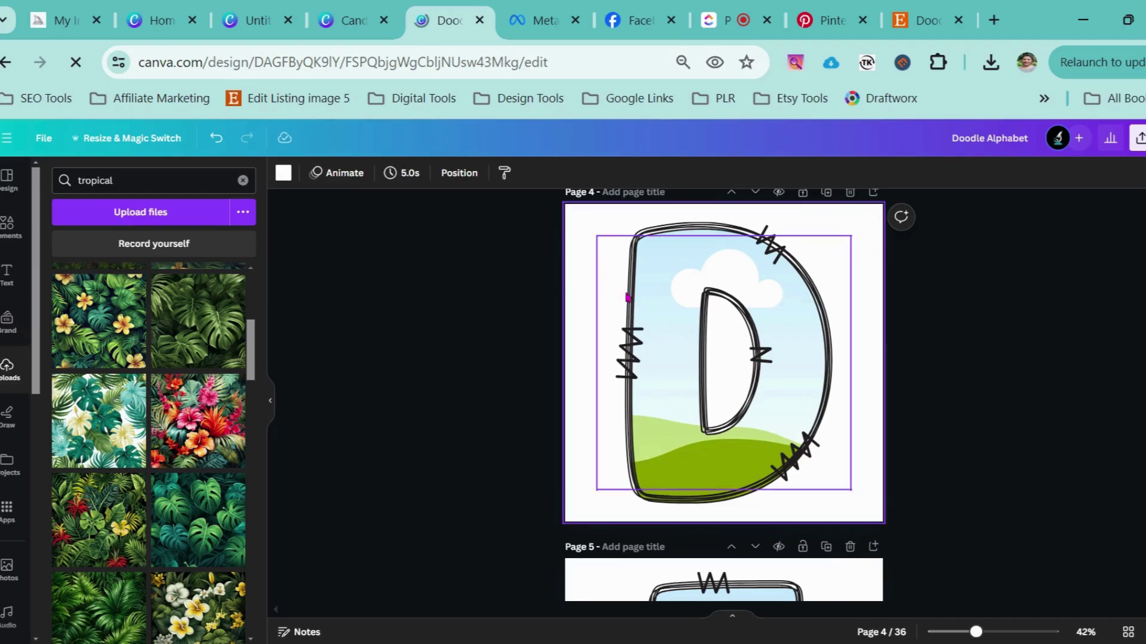
pyautogui.click(606, 294)
pyautogui.doubleClick(660, 293)
pyautogui.moveTo(659, 292); pyautogui.dragTo(656, 287)
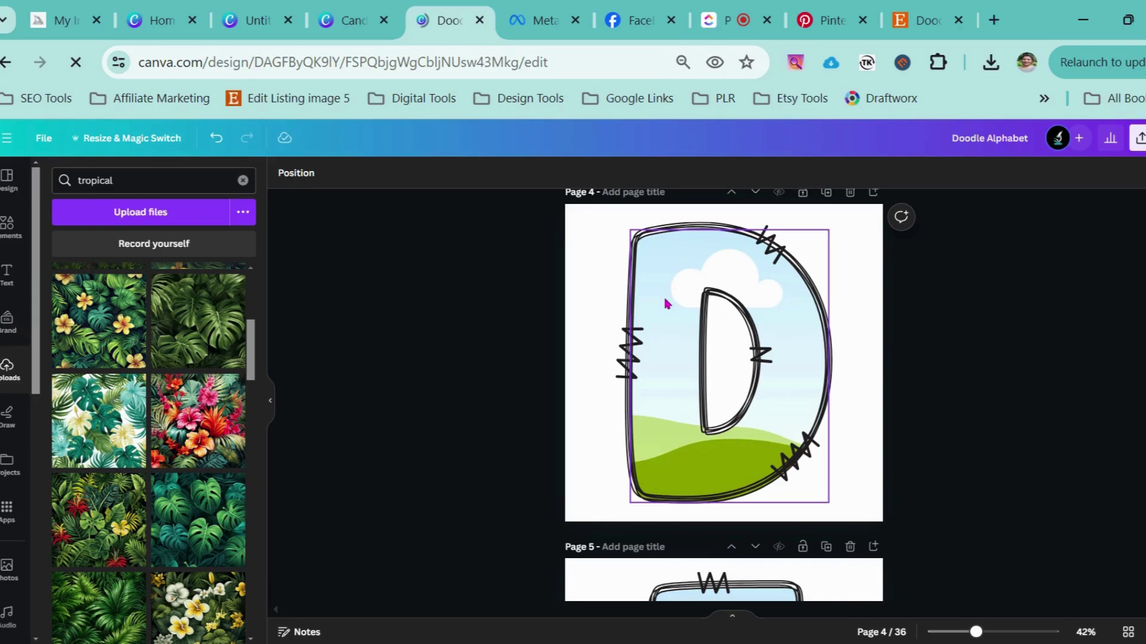
pyautogui.hotkey('ctrl', 'z')
# Step: Shift the sky-filled letter C on page 3 slightly up and right
pyautogui.scroll(5, 573, 261)
pyautogui.scroll(10, 626, 307)
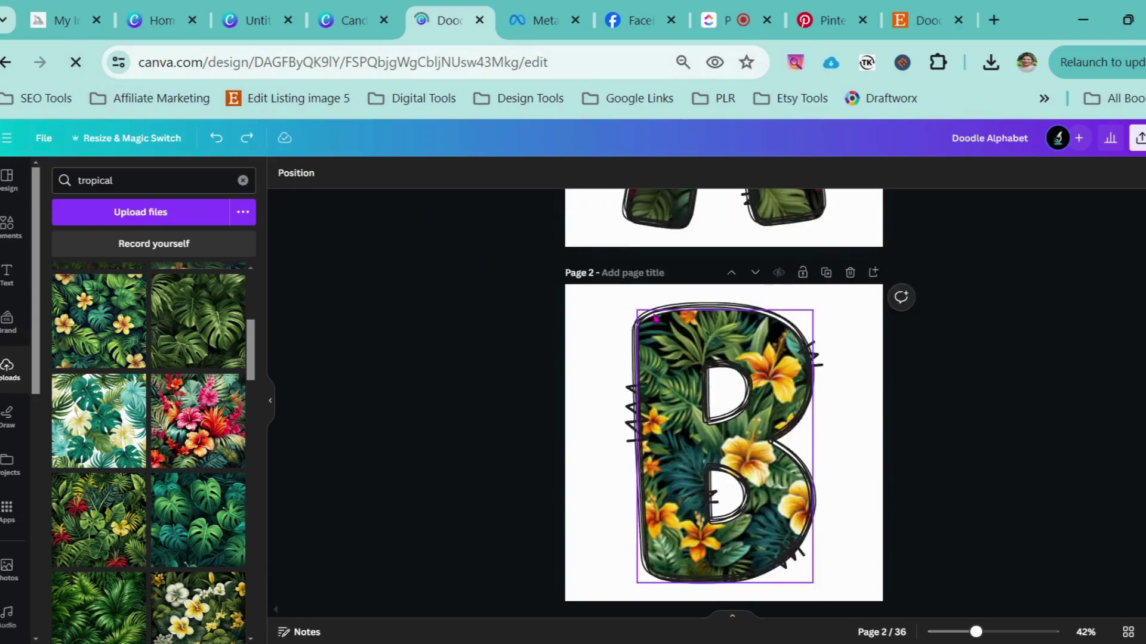
pyautogui.scroll(-15, 655, 319)
pyautogui.scroll(15, 655, 318)
pyautogui.scroll(-10, 654, 318)
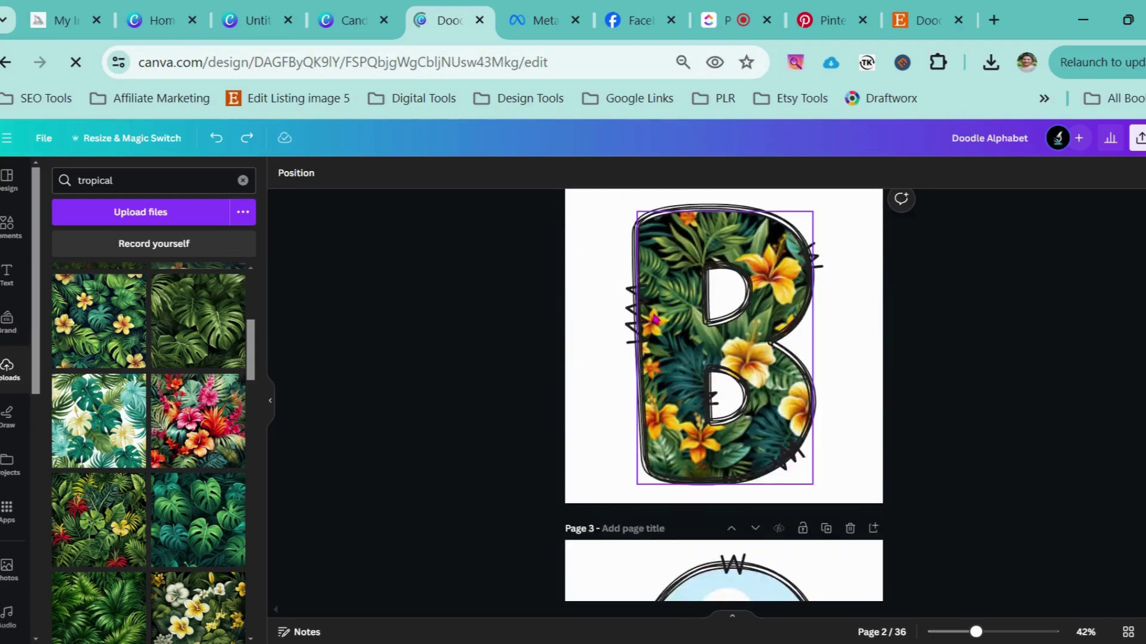
pyautogui.click(597, 269)
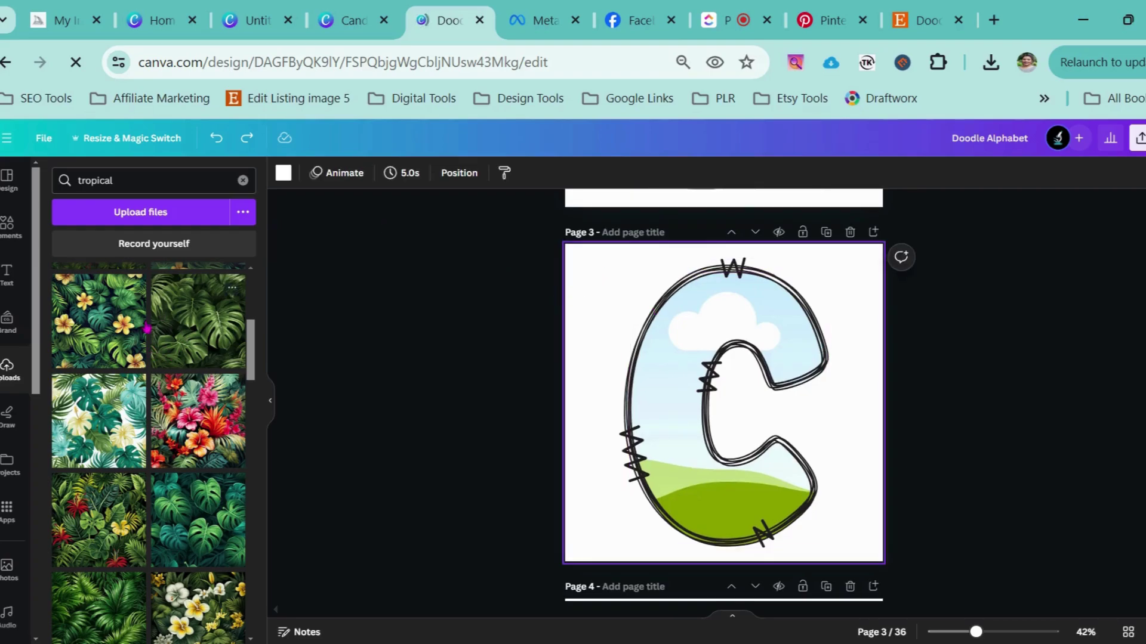
pyautogui.click(620, 355)
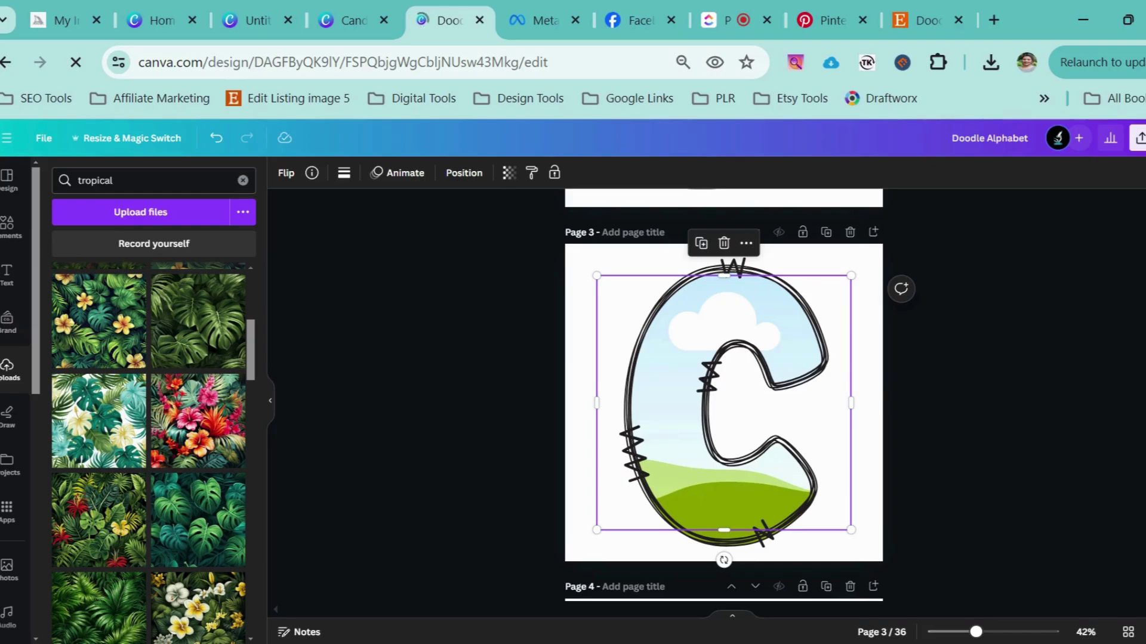
pyautogui.moveTo(622, 354)
pyautogui.mouseDown()
pyautogui.moveTo(618, 371)
pyautogui.moveTo(626, 351)
pyautogui.mouseUp()
pyautogui.scroll(6, 698, 398)
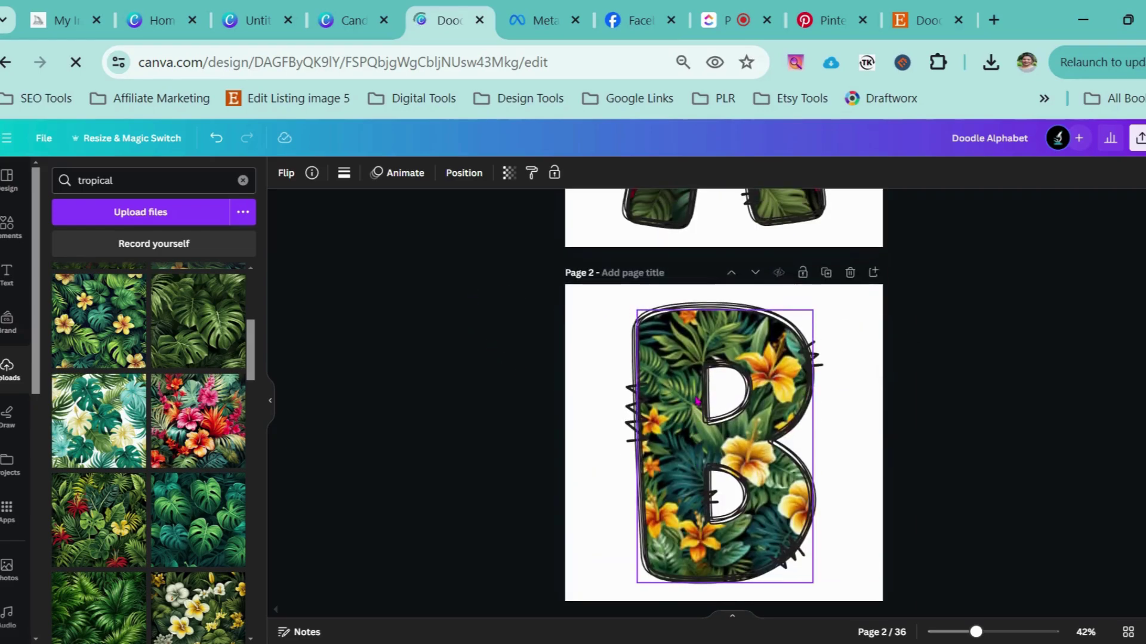
pyautogui.scroll(5, 793, 293)
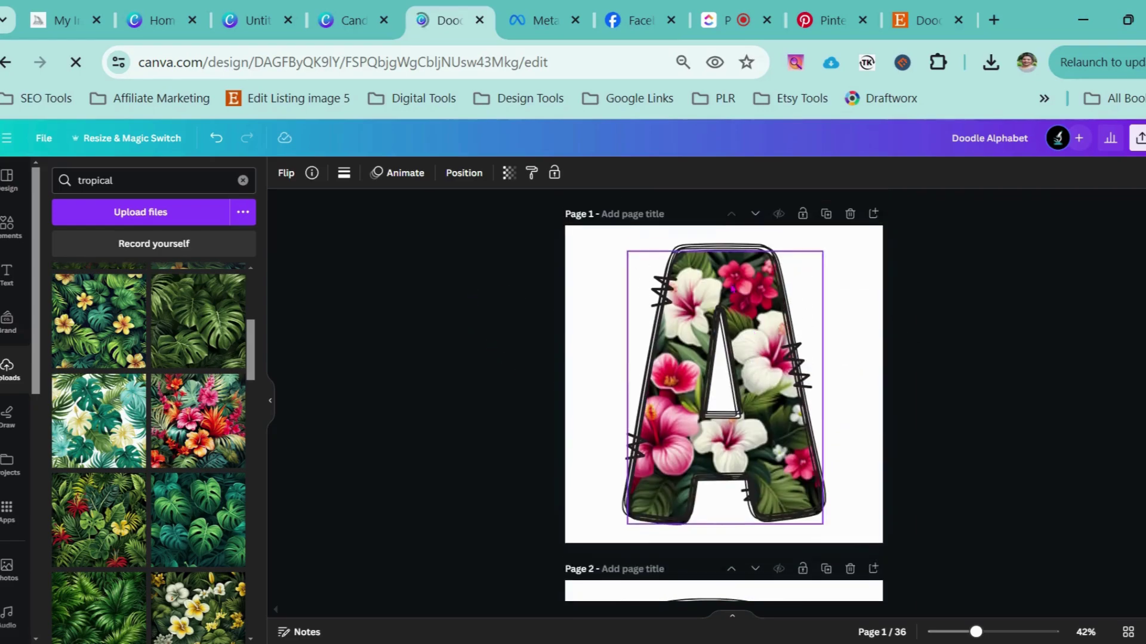
# Step: Reload the Canva page and drag the dark green monstera leaf photo into the letter C
pyautogui.click(75, 62)
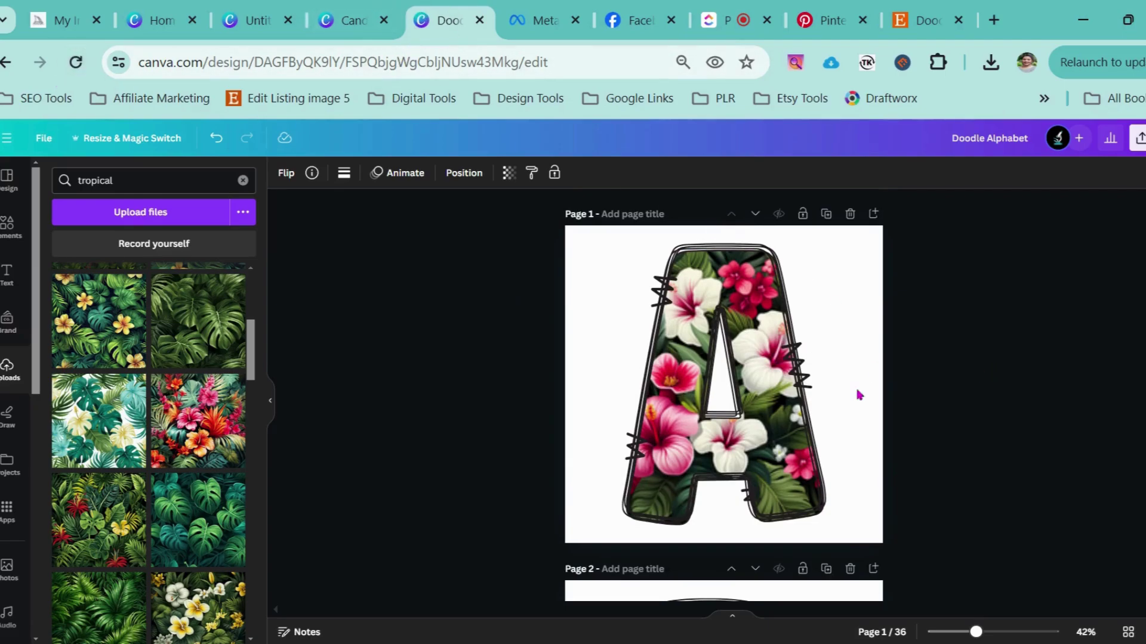
pyautogui.click(76, 62)
pyautogui.scroll(-10, 737, 525)
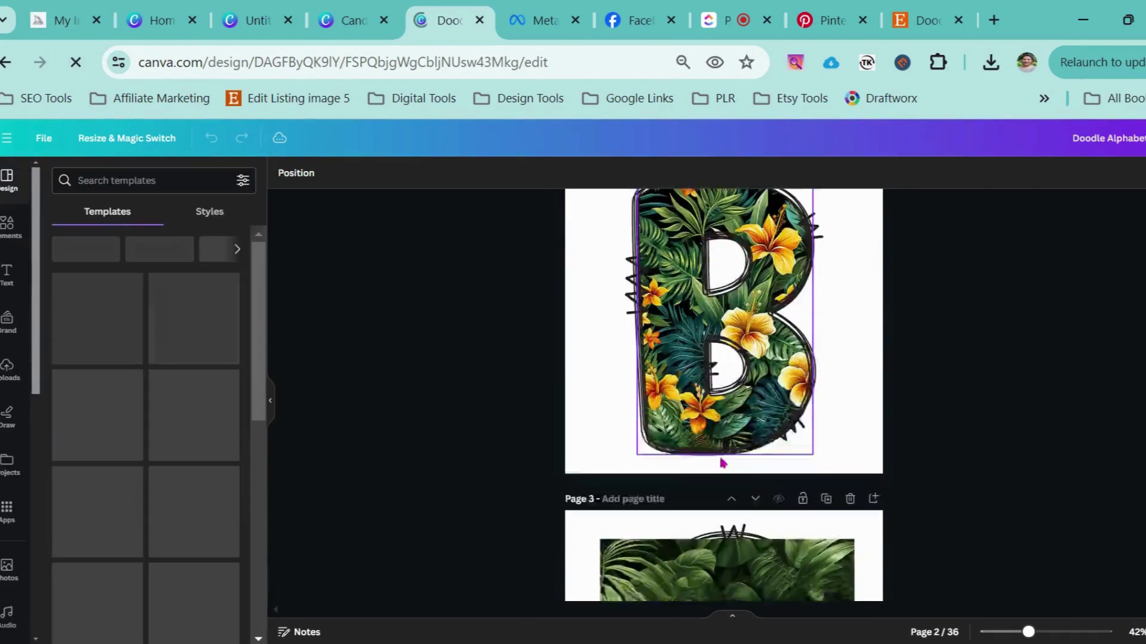
pyautogui.scroll(4, 755, 528)
pyautogui.scroll(-3, 755, 528)
pyautogui.moveTo(759, 494); pyautogui.dragTo(710, 418)
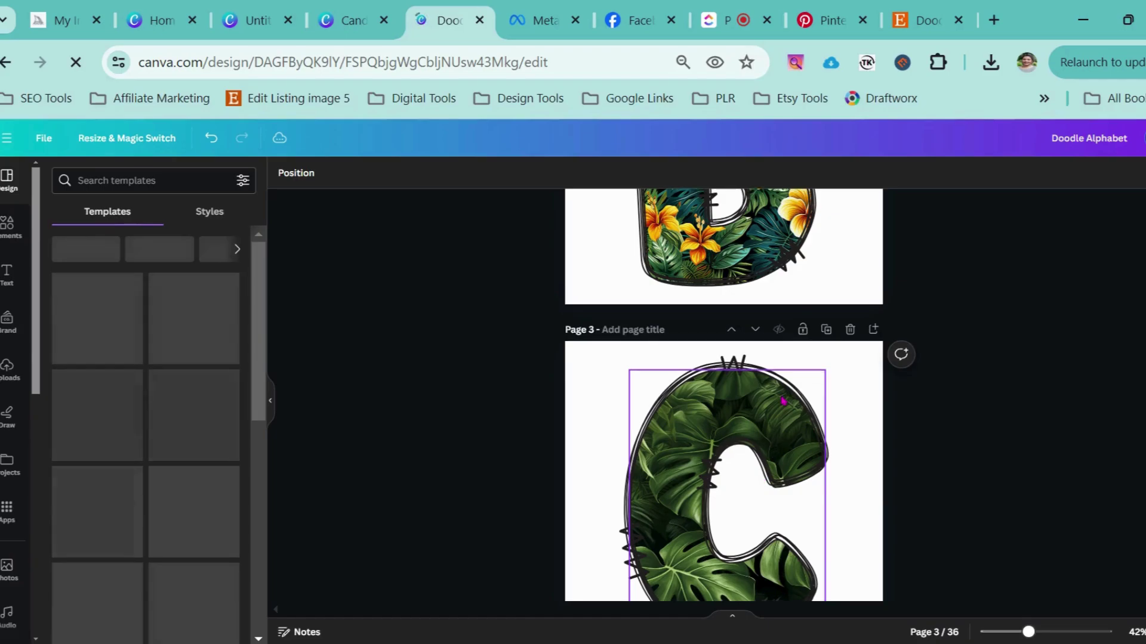
pyautogui.scroll(-2, 850, 403)
pyautogui.scroll(5, 850, 402)
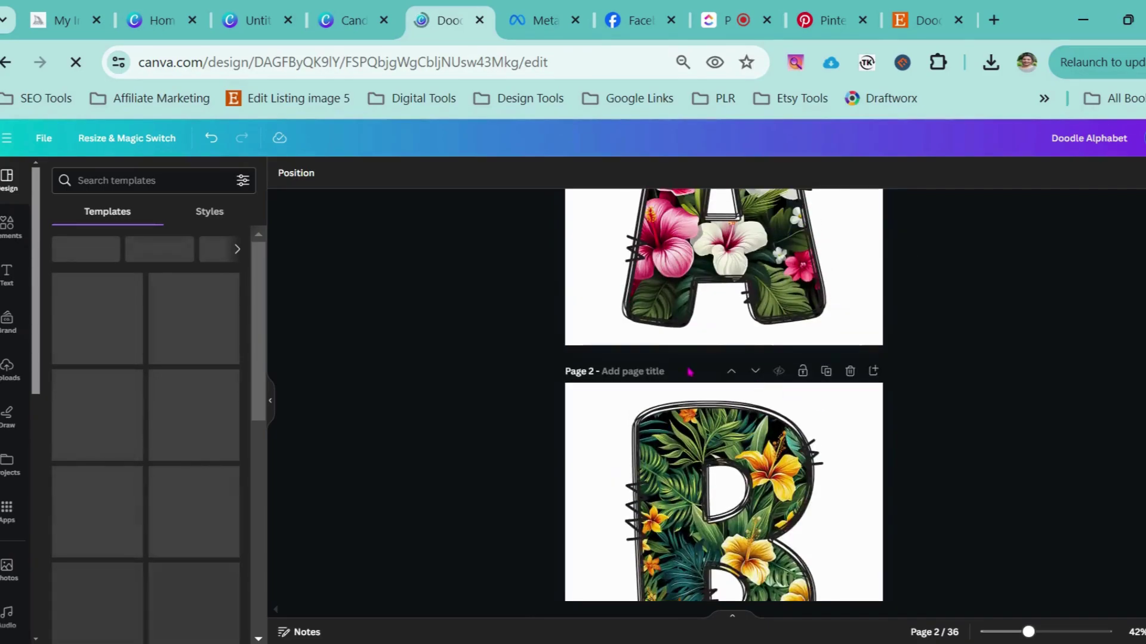
pyautogui.scroll(3, 839, 461)
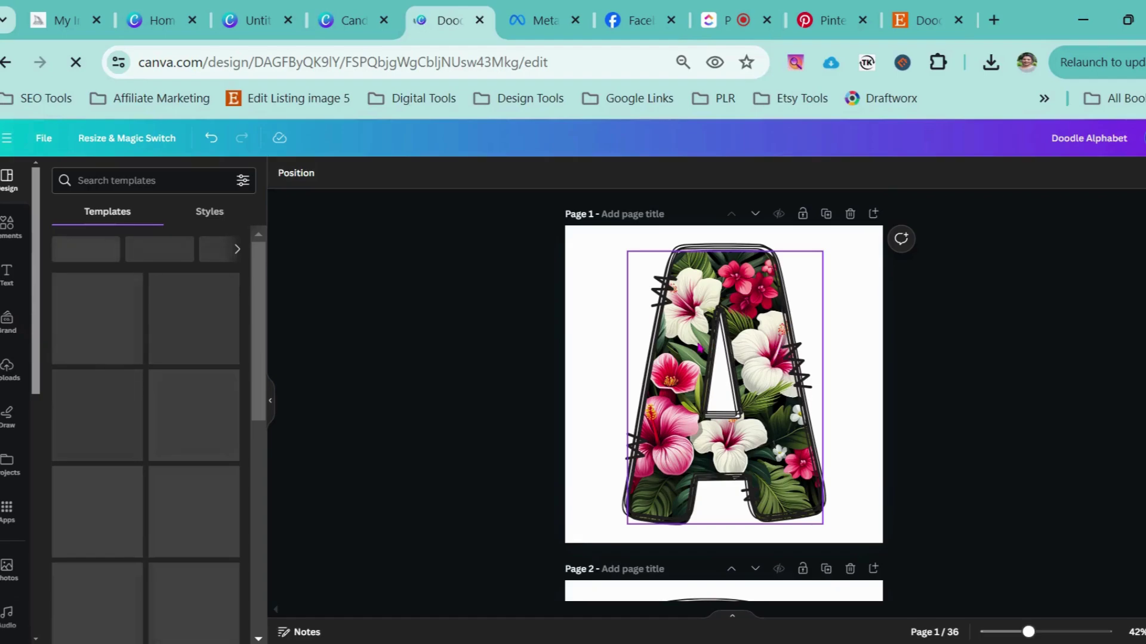
# Step: Search the uploads for 'tropical' and browse the results
pyautogui.click(9, 368)
pyautogui.click(187, 182)
pyautogui.write('tropical')
pyautogui.press('Return')
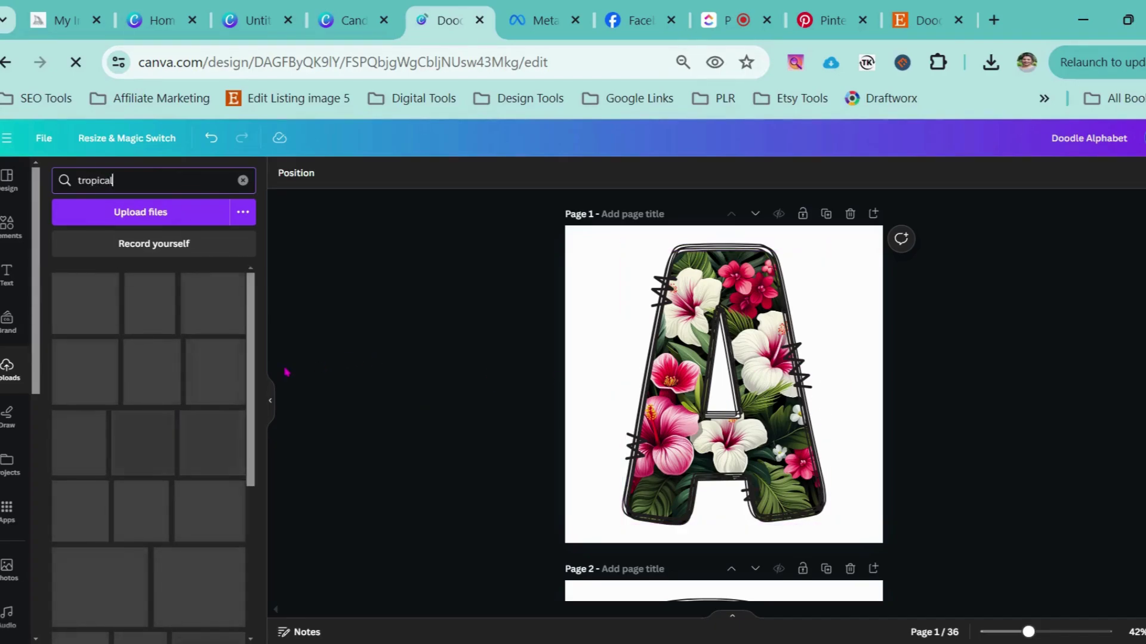
pyautogui.scroll(-8, 742, 394)
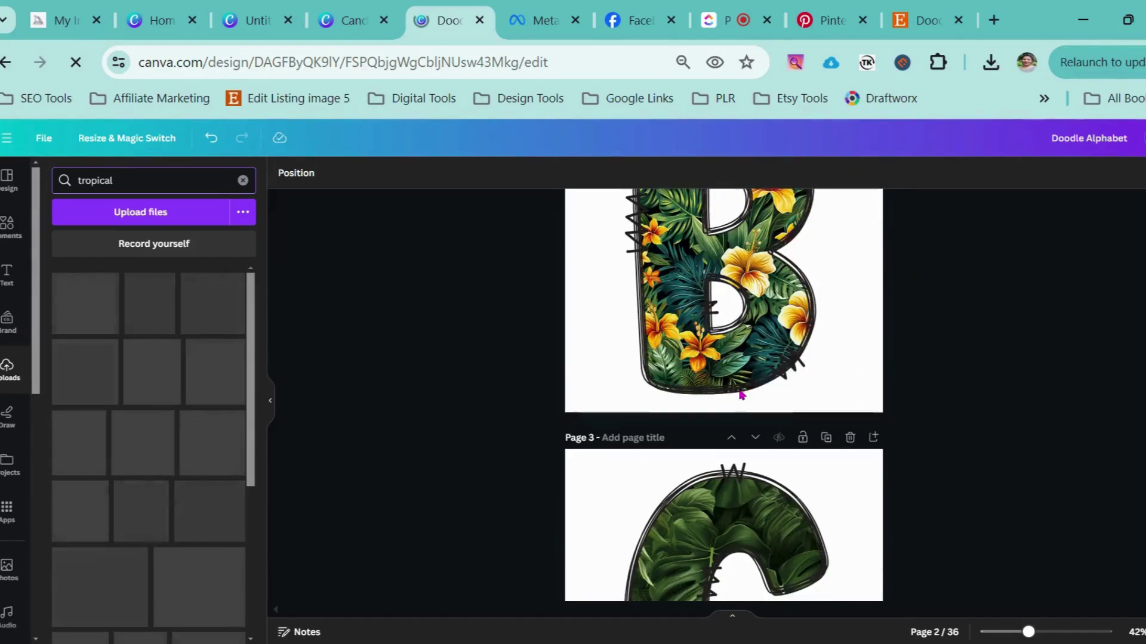
pyautogui.scroll(-3, 741, 395)
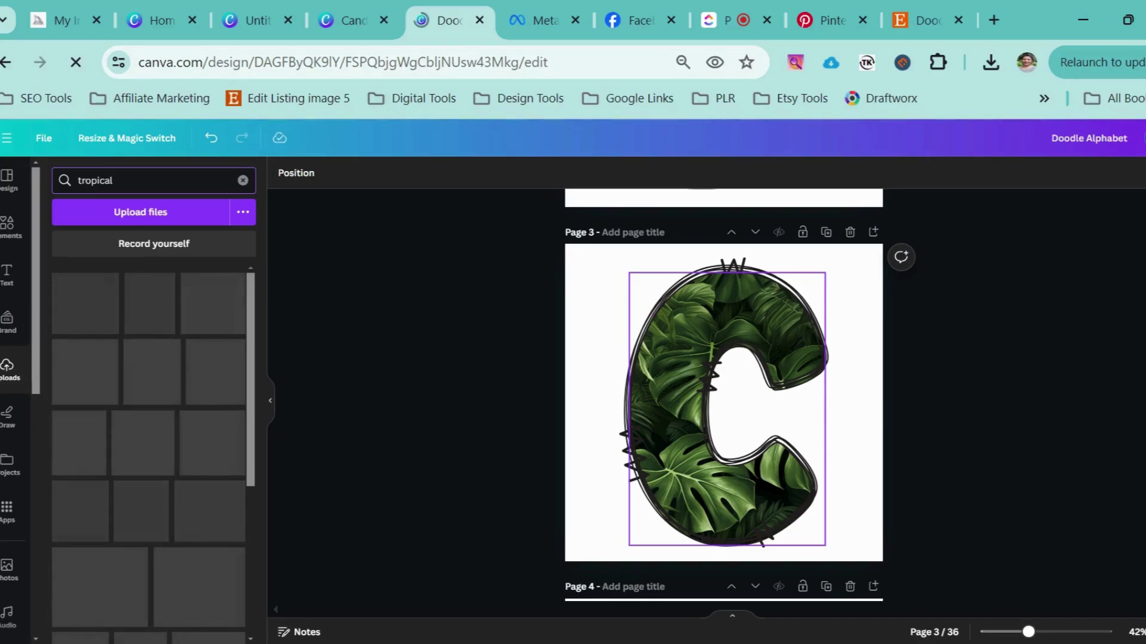
pyautogui.scroll(1, 738, 334)
pyautogui.scroll(5, 737, 334)
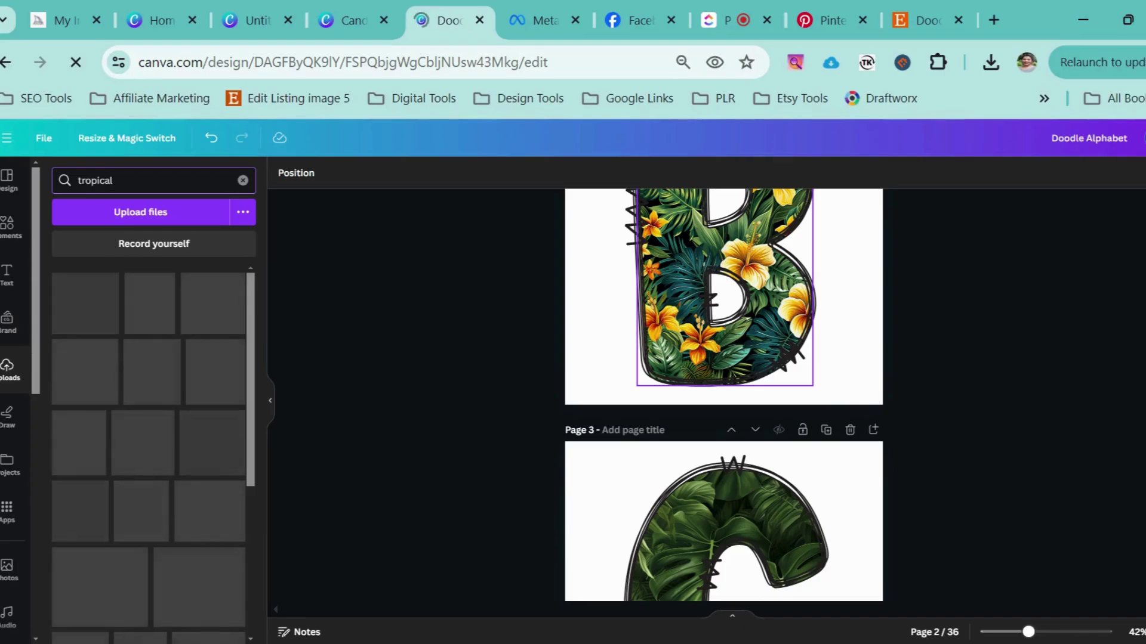
pyautogui.scroll(3, 729, 385)
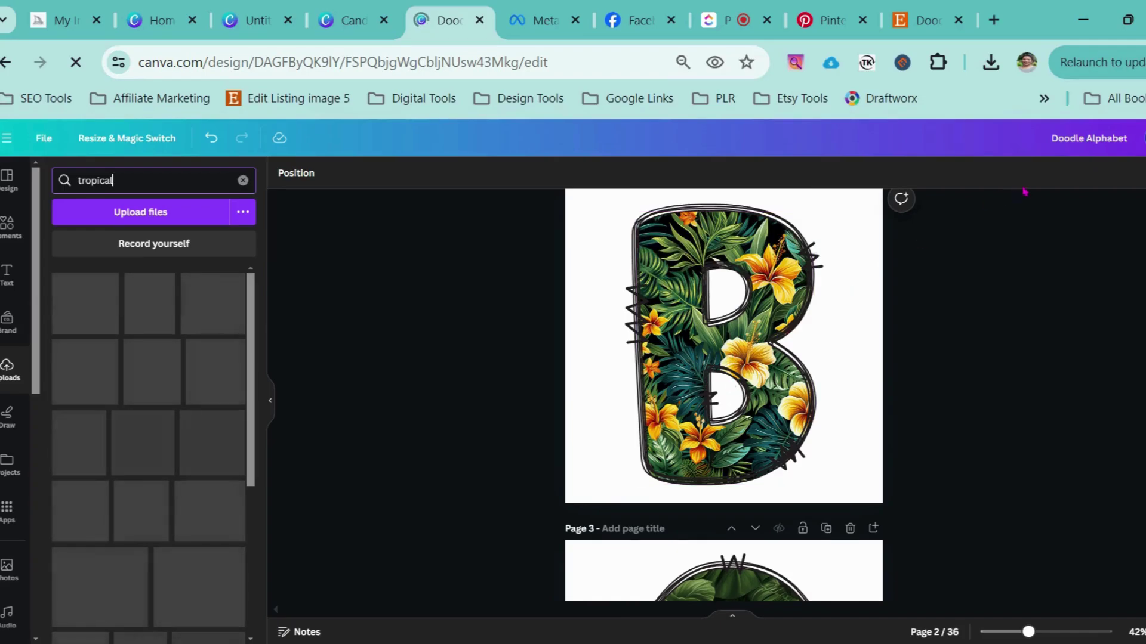
pyautogui.scroll(-3, 715, 360)
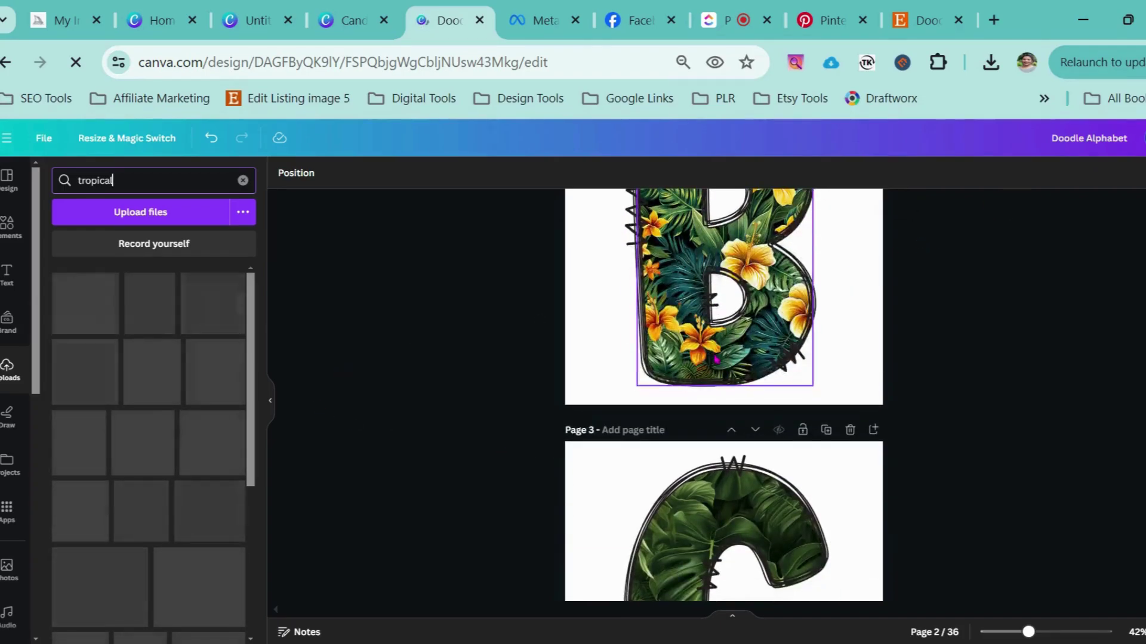
pyautogui.scroll(-3, 715, 360)
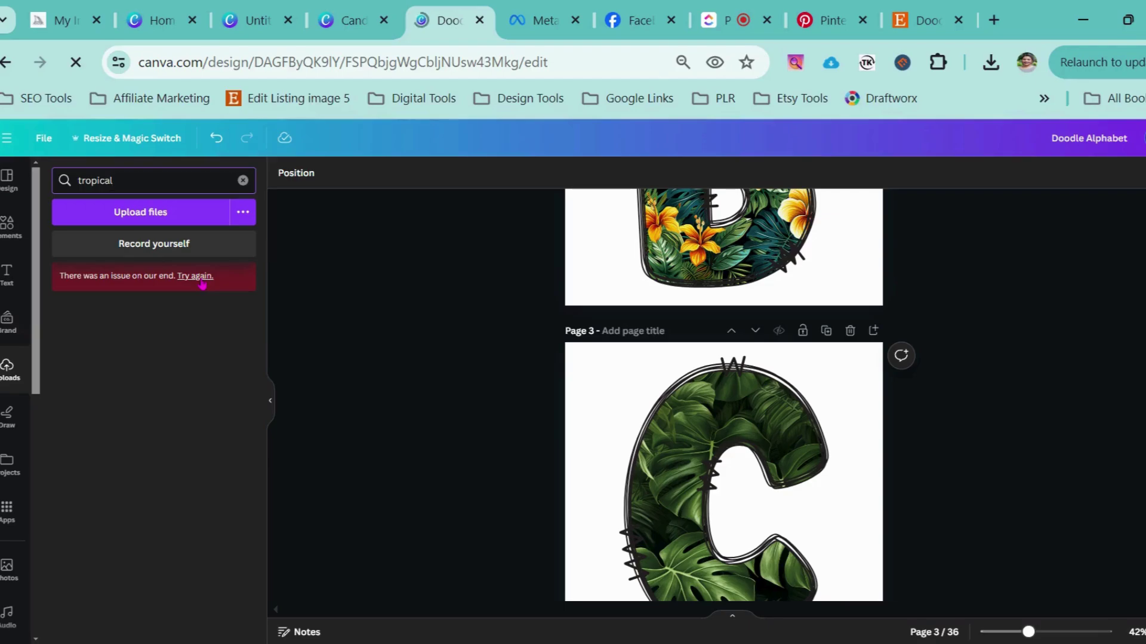
# Step: Reload the tropical upload results and detach the flower photo from the letter A
pyautogui.click(202, 284)
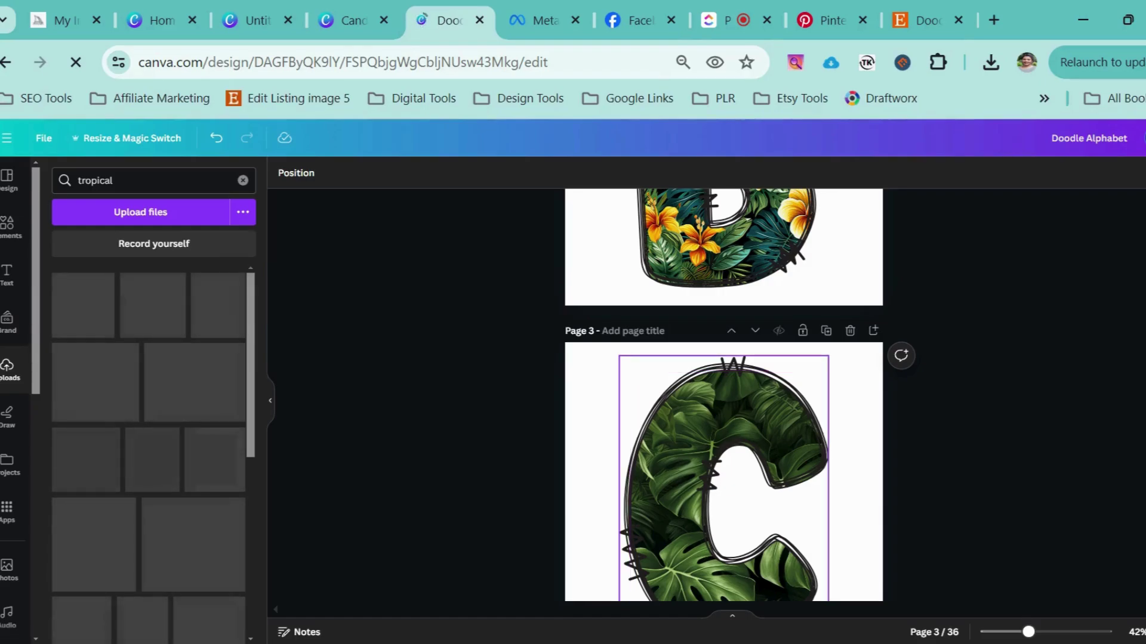
pyautogui.scroll(-2, 722, 425)
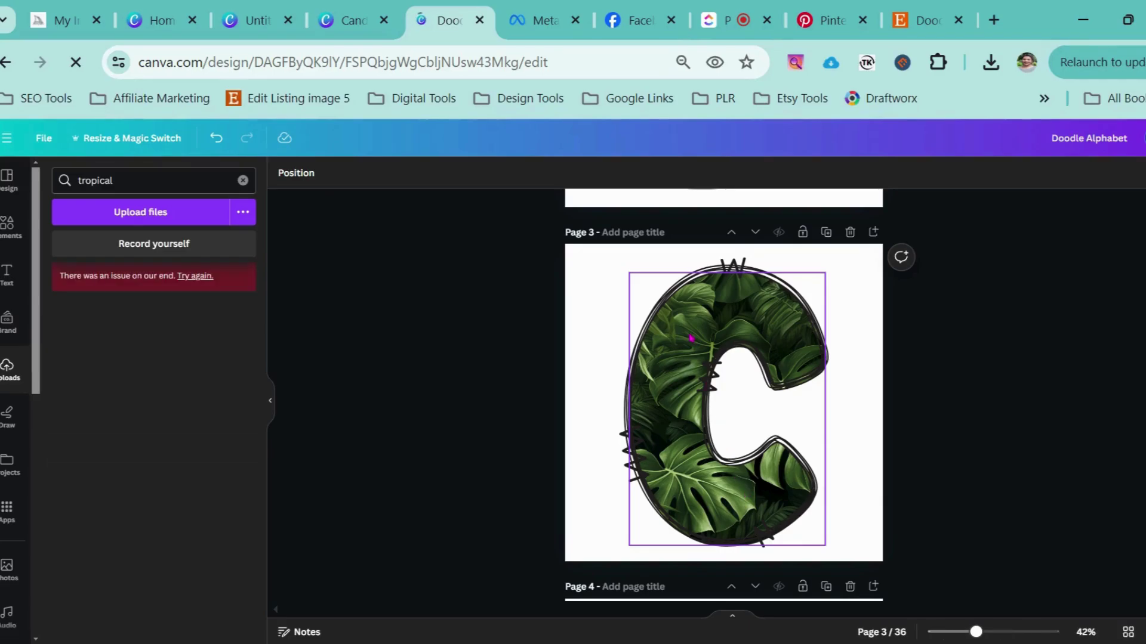
pyautogui.scroll(10, 691, 338)
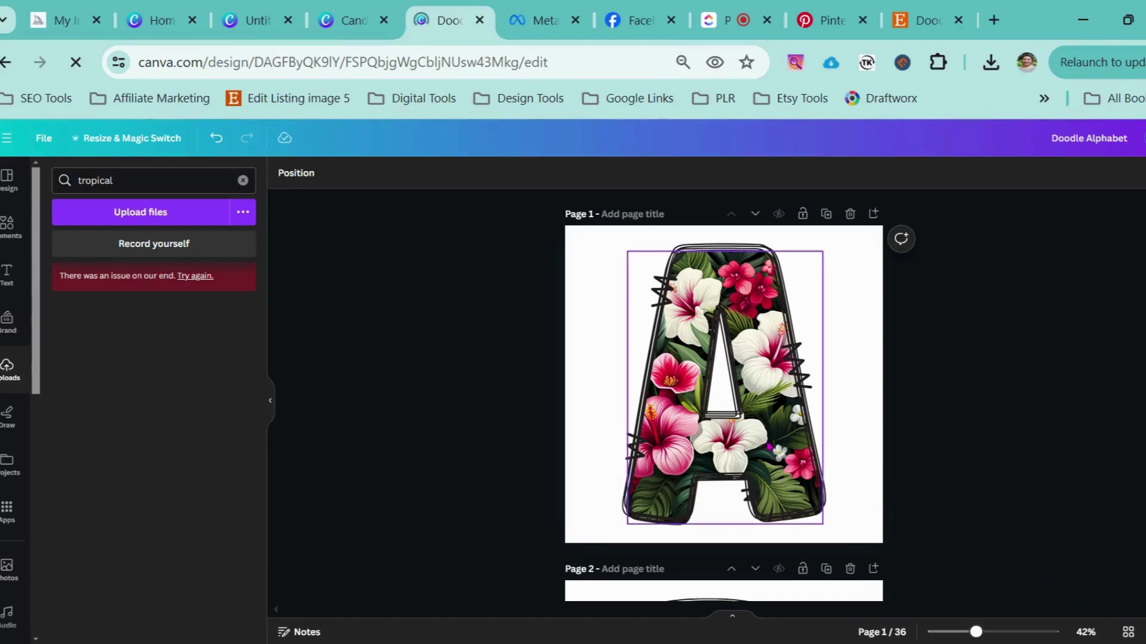
pyautogui.rightClick(716, 291)
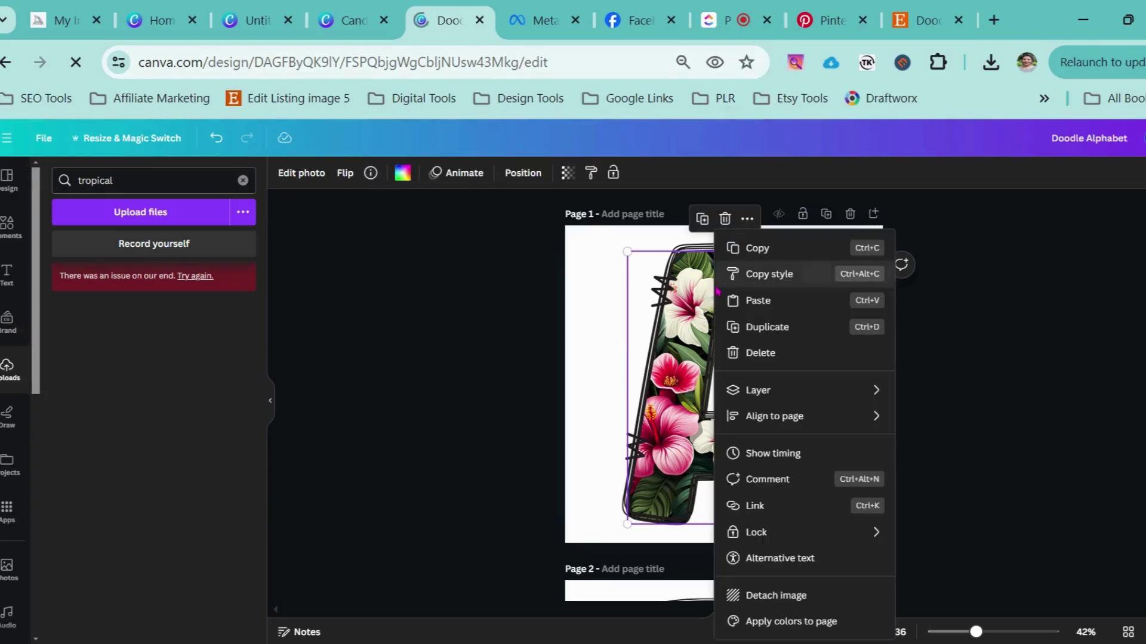
pyautogui.click(796, 595)
# Step: Put the hibiscus photo back into the A frame and show all pages as a grid
pyautogui.scroll(-3, 745, 448)
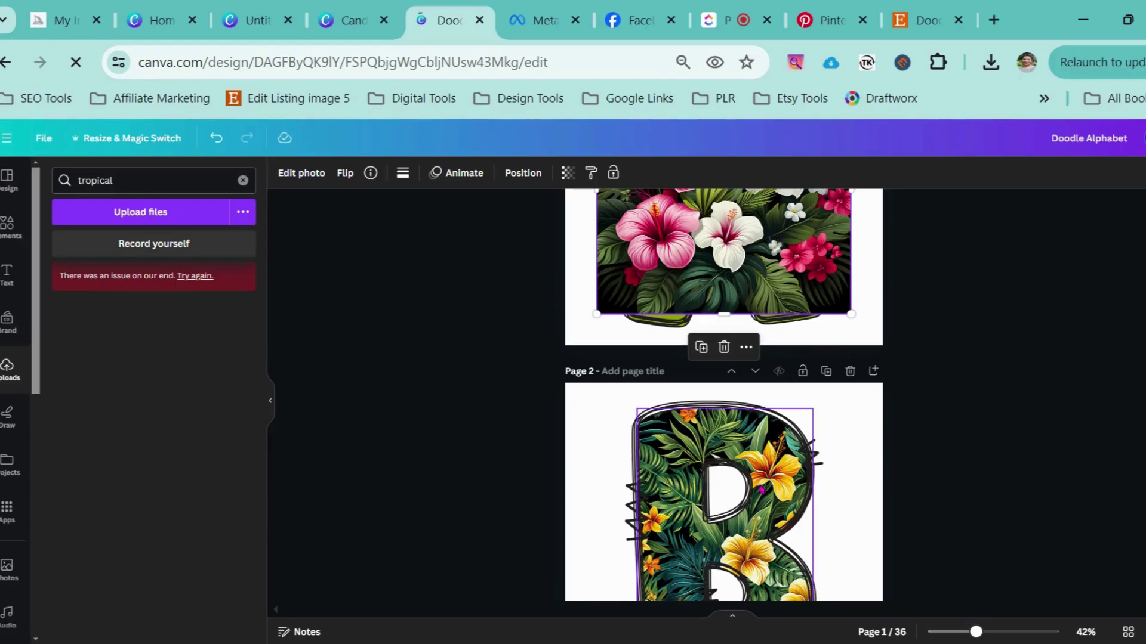
pyautogui.scroll(-1, 756, 482)
pyautogui.scroll(-3, 757, 483)
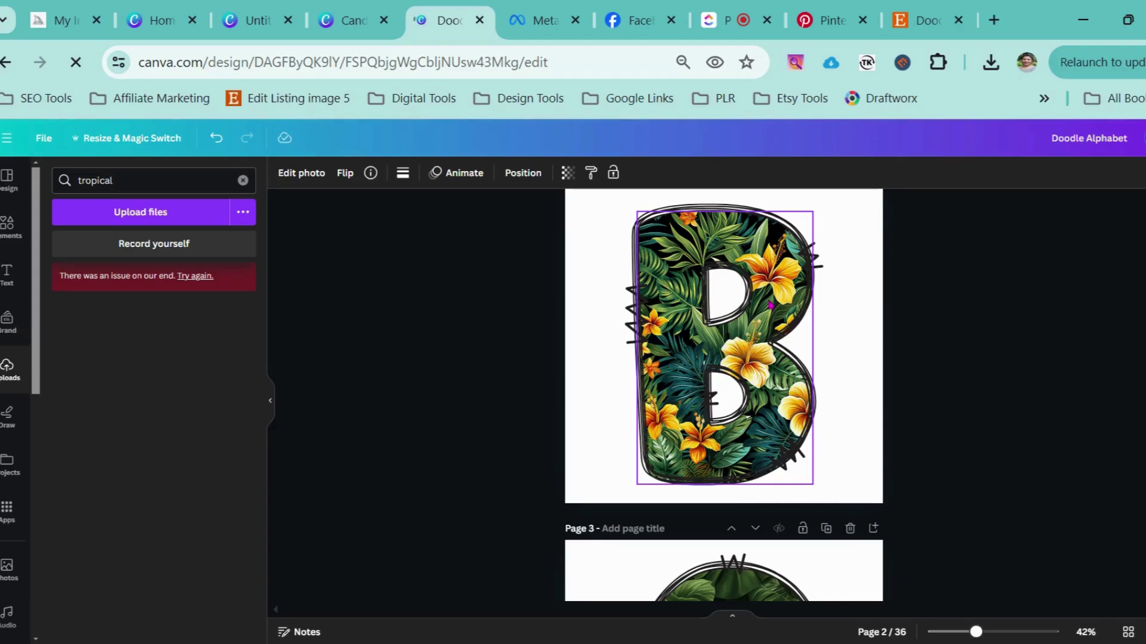
pyautogui.scroll(5, 770, 304)
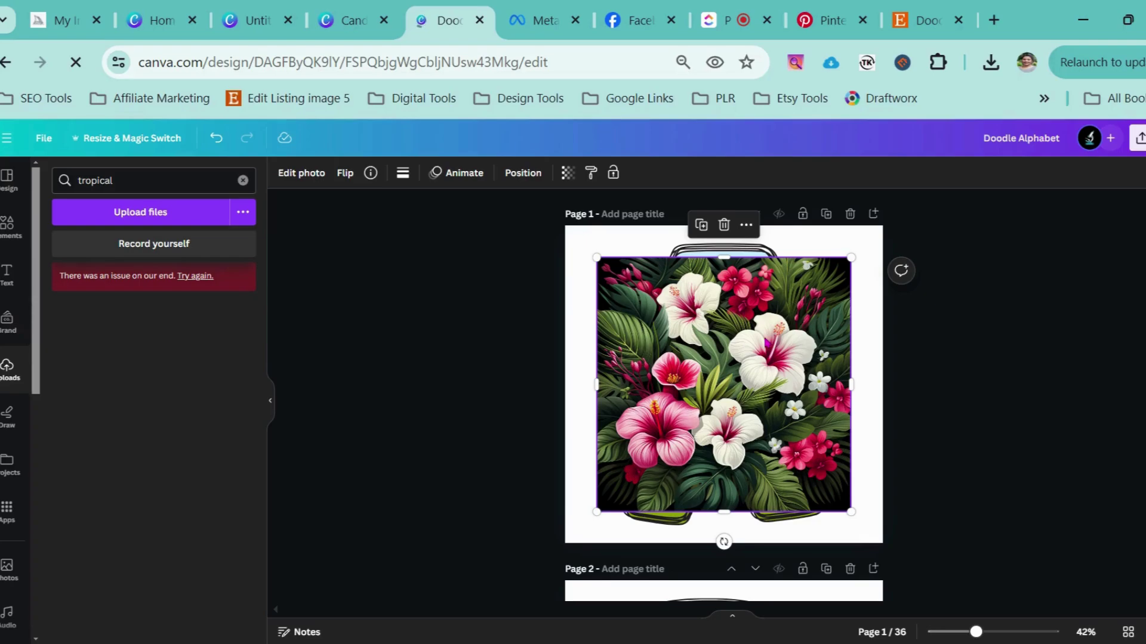
pyautogui.moveTo(766, 344)
pyautogui.mouseDown()
pyautogui.moveTo(749, 411)
pyautogui.moveTo(751, 340)
pyautogui.mouseUp()
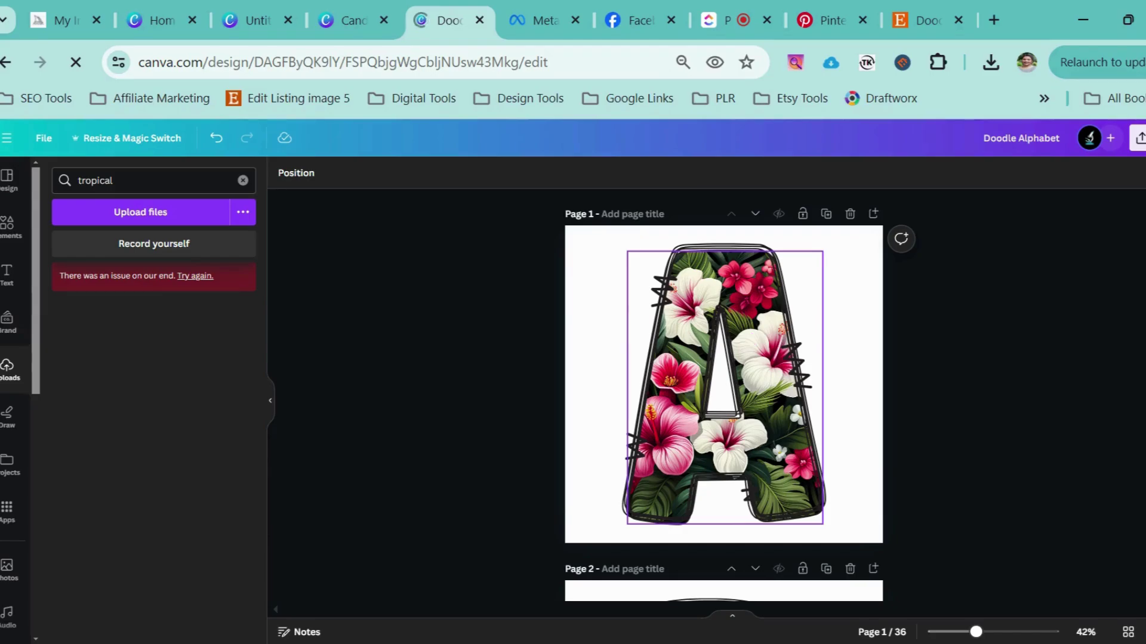
pyautogui.click(519, 353)
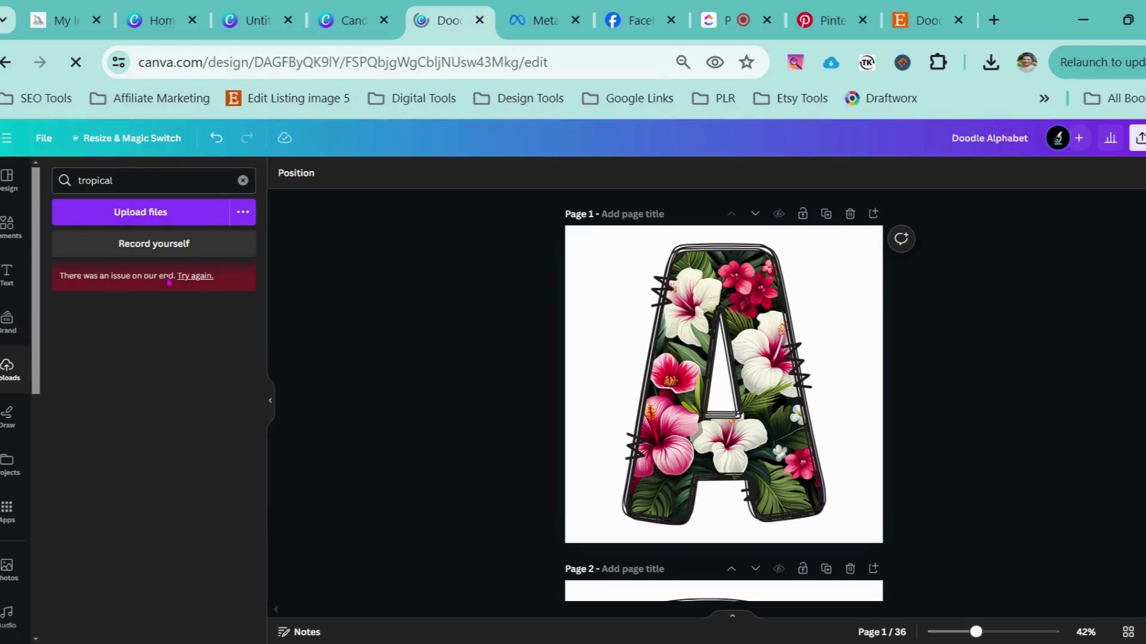
pyautogui.click(1128, 631)
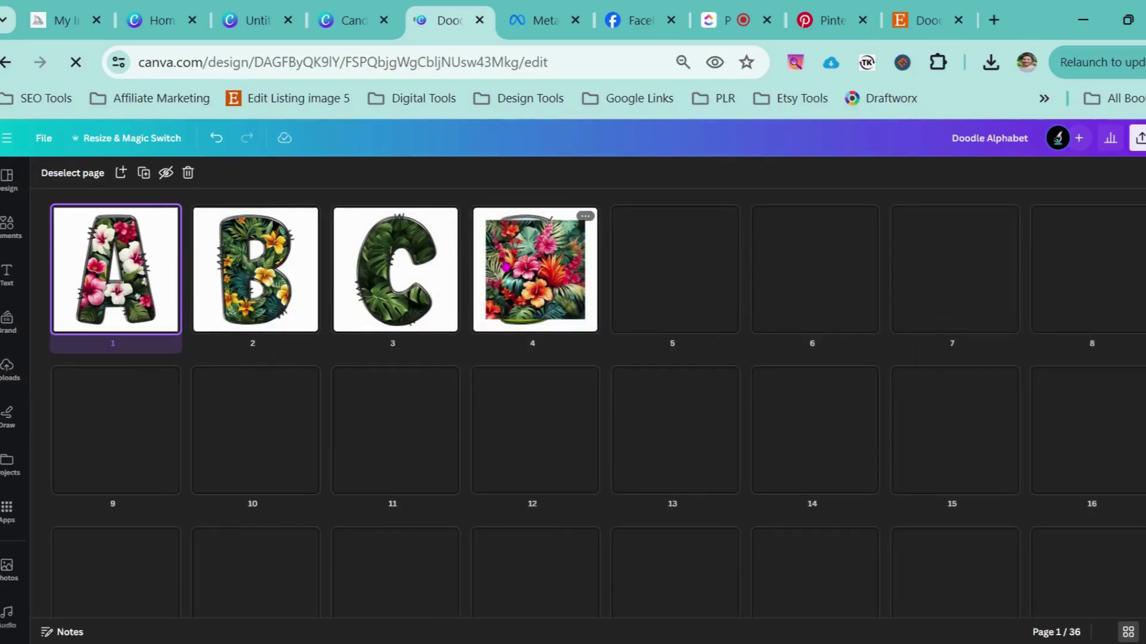
# Step: Open page 4, preview it full screen, then return to the page grid view
pyautogui.doubleClick(545, 267)
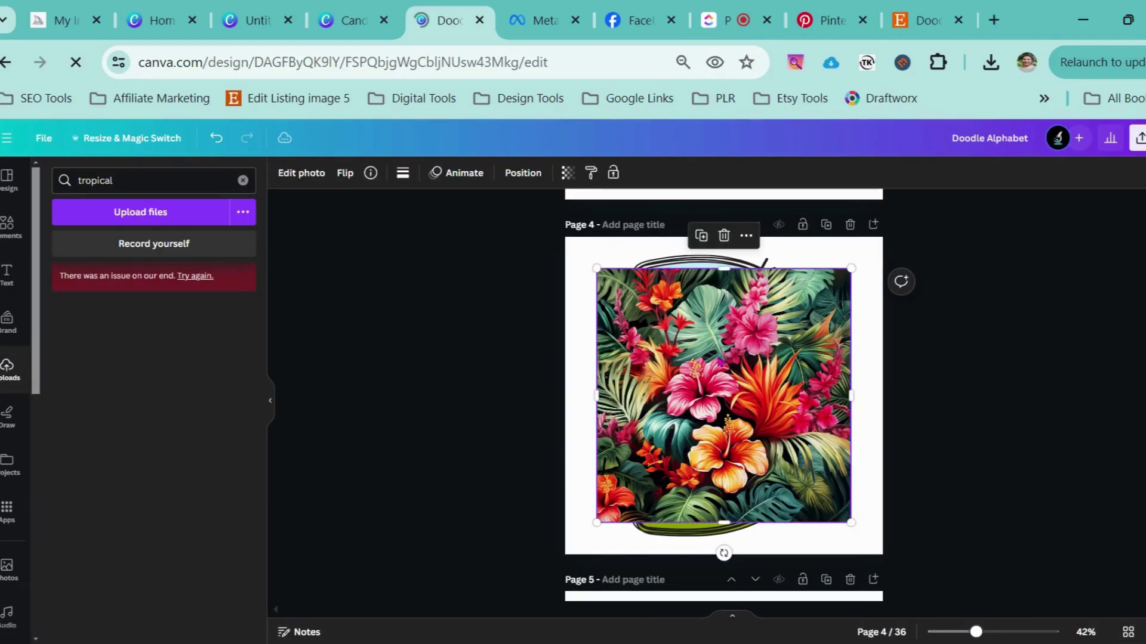
pyautogui.hotkey('ctrl', 'alt', 'p')
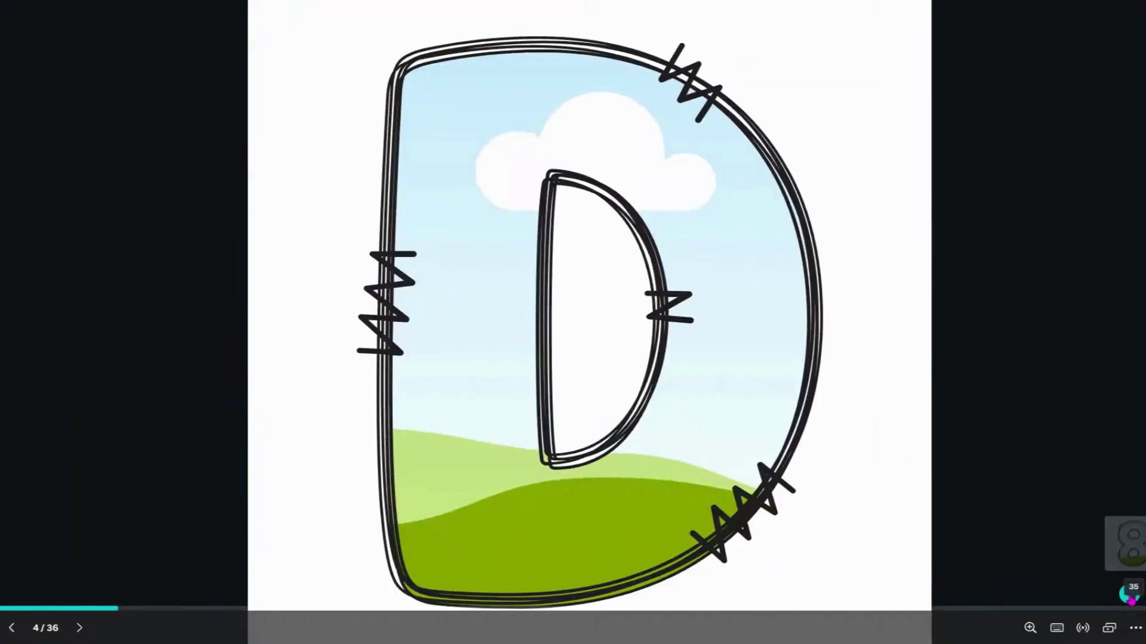
pyautogui.press('Escape')
pyautogui.hotkey('ctrl', 'alt', 'g')
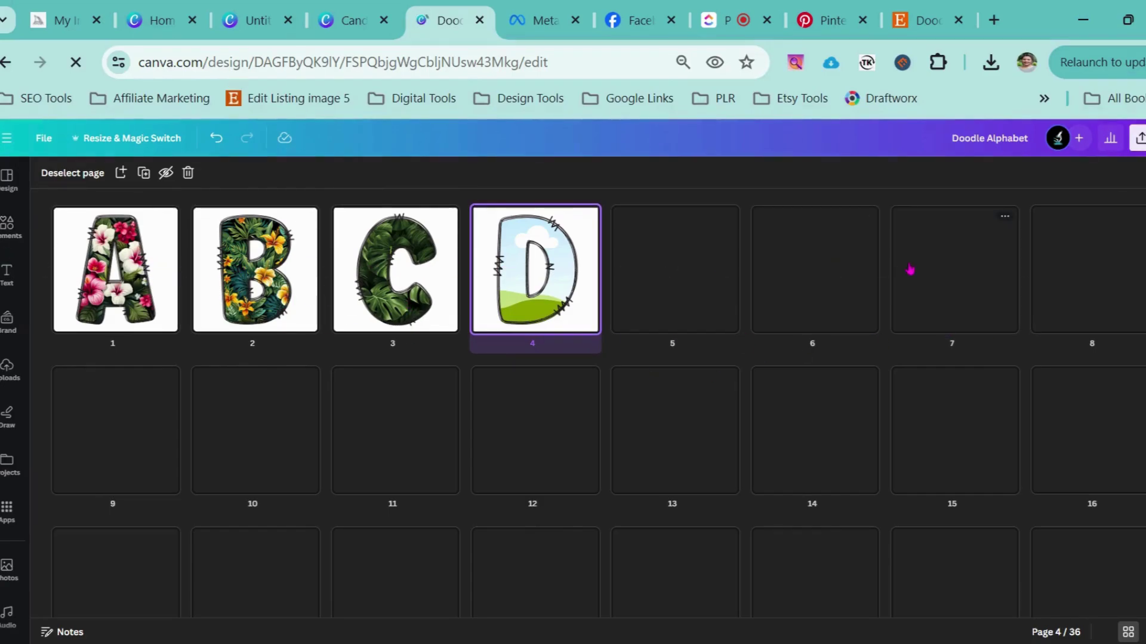
pyautogui.moveTo(884, 269)
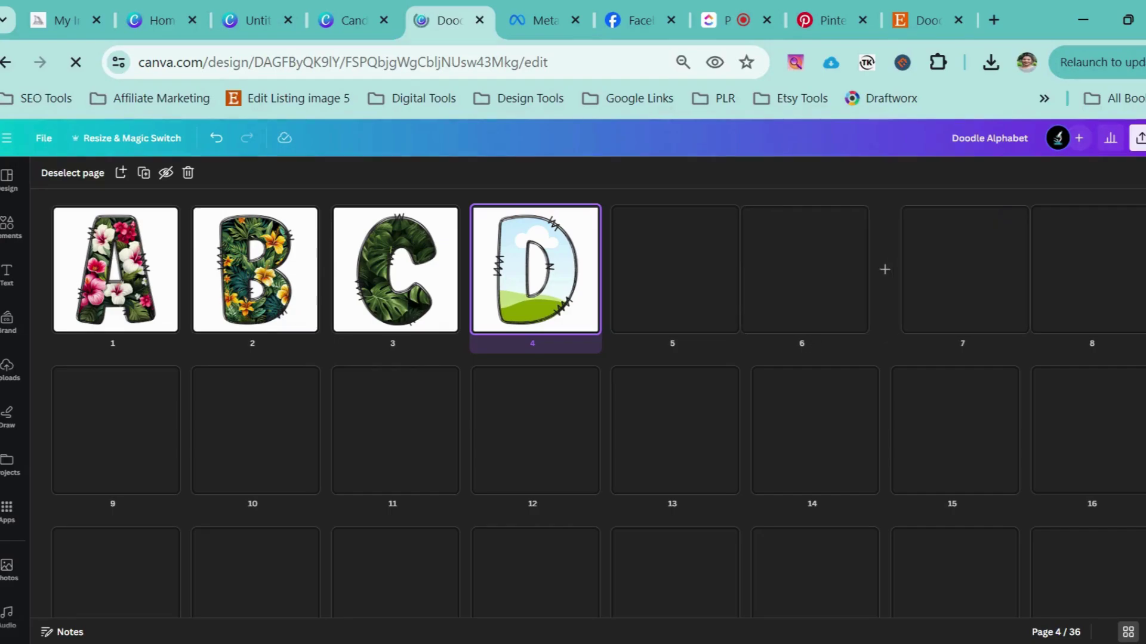